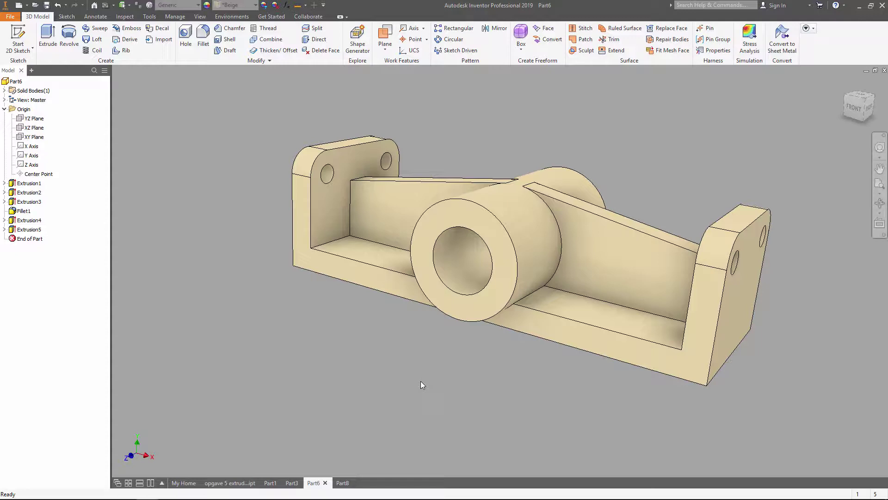
- Switch from the finished bracket to the blank Part8 document and start a new 2D sketch
{"action": "mouse_move", "coordinate": [420, 381]}
{"action": "middle_mouse_down", "text": "shift"}
{"action": "mouse_move", "coordinate": [383, 402]}
{"action": "mouse_move", "coordinate": [335, 470]}
{"action": "middle_mouse_up", "text": "shift"}
{"action": "left_click", "coordinate": [342, 483]}
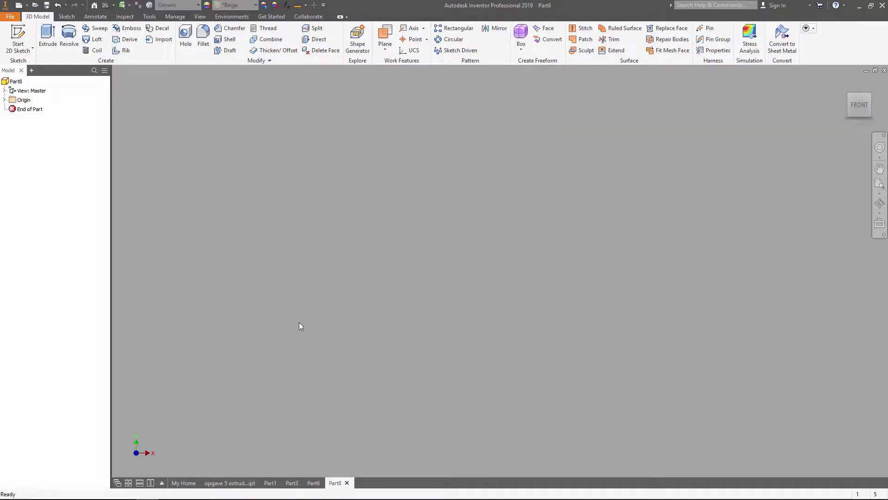
{"action": "left_click", "coordinate": [18, 37]}
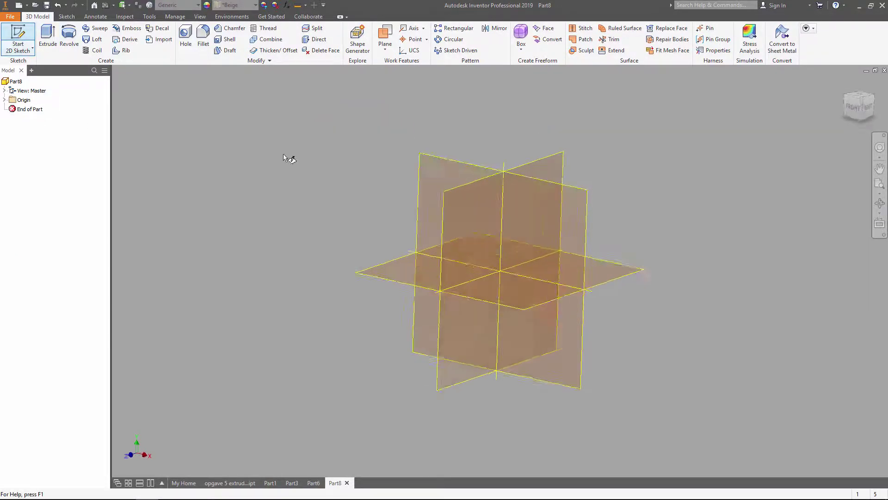
- On the front XY plane, draw an eight-line closed U outline starting and ending at the origin
{"action": "left_click", "coordinate": [522, 200]}
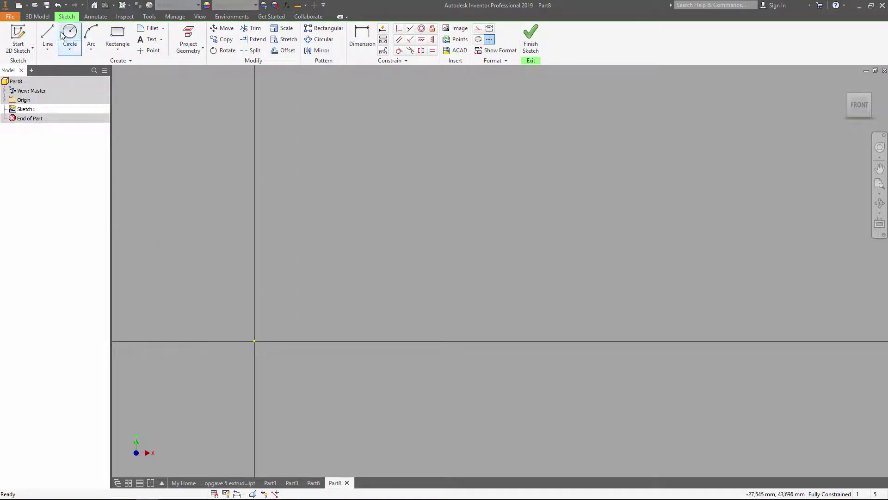
{"action": "left_click", "coordinate": [48, 37]}
{"action": "left_click", "coordinate": [255, 341]}
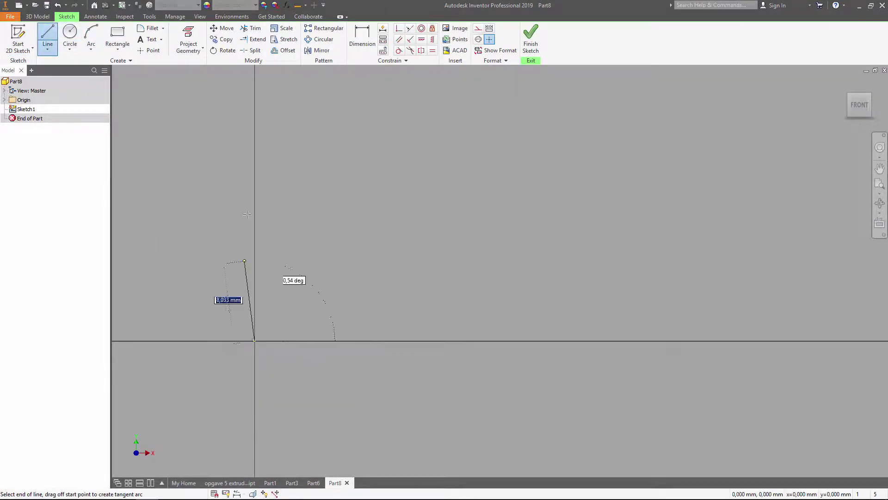
{"action": "left_click", "coordinate": [255, 168]}
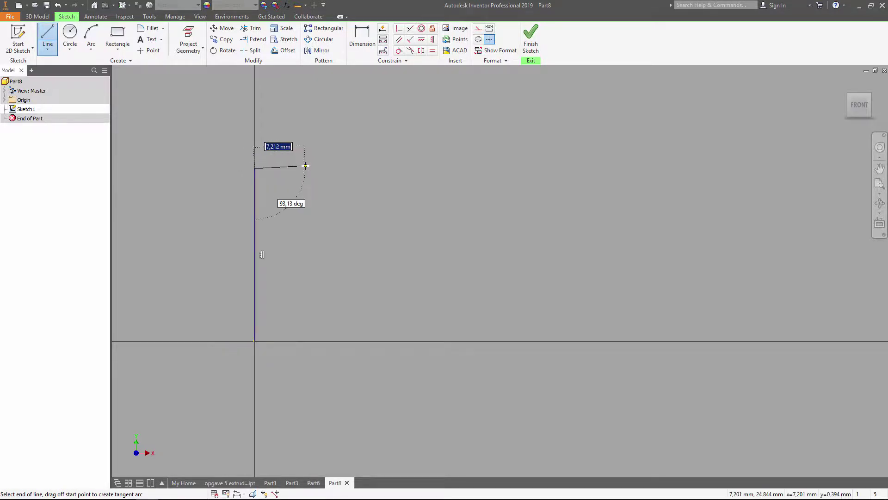
{"action": "left_click", "coordinate": [306, 168]}
{"action": "left_click", "coordinate": [306, 292]}
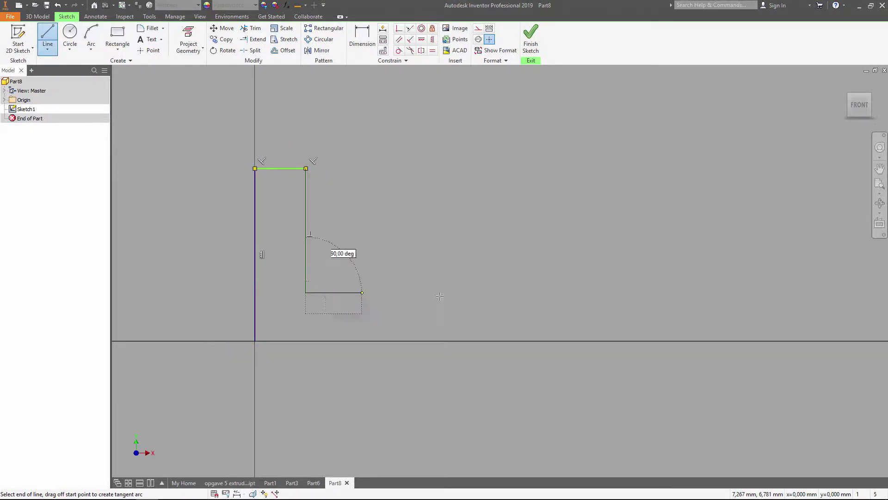
{"action": "left_click", "coordinate": [563, 292]}
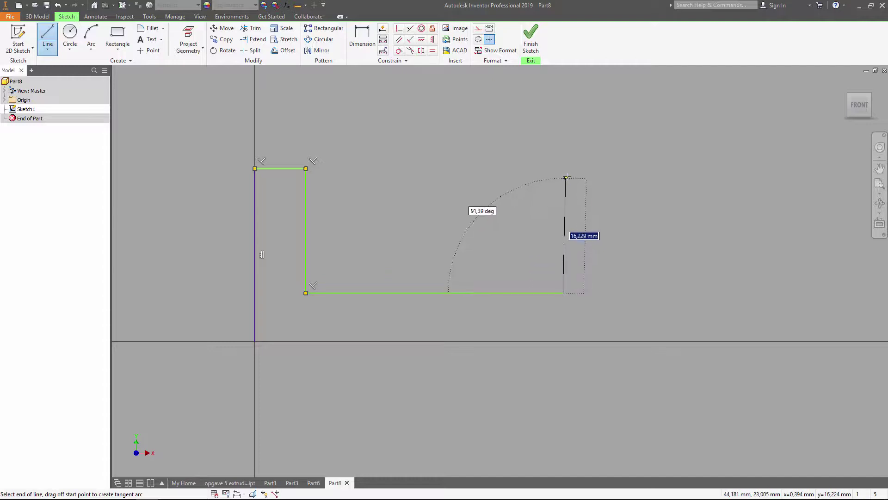
{"action": "left_click", "coordinate": [563, 168]}
{"action": "left_click", "coordinate": [616, 168]}
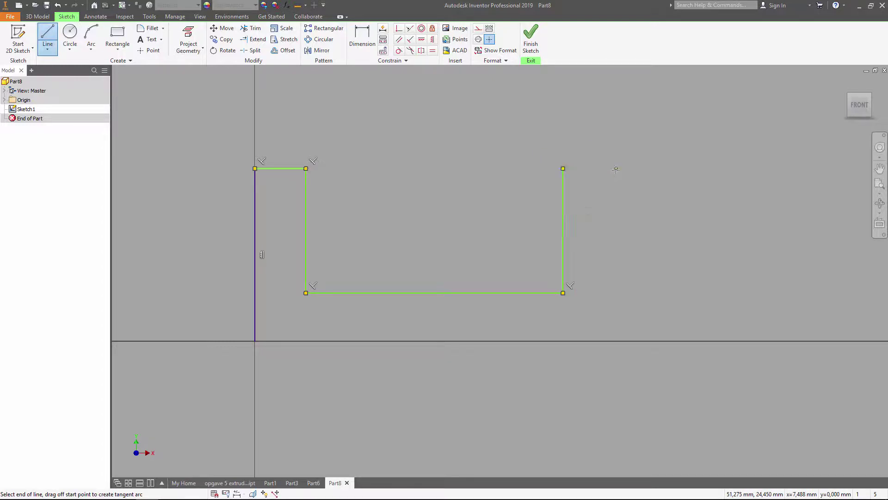
{"action": "left_click", "coordinate": [617, 341]}
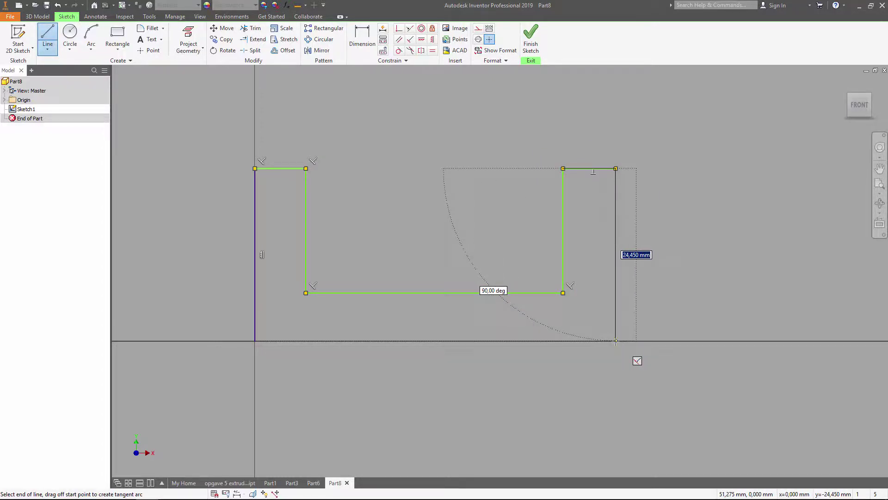
{"action": "left_click", "coordinate": [255, 341]}
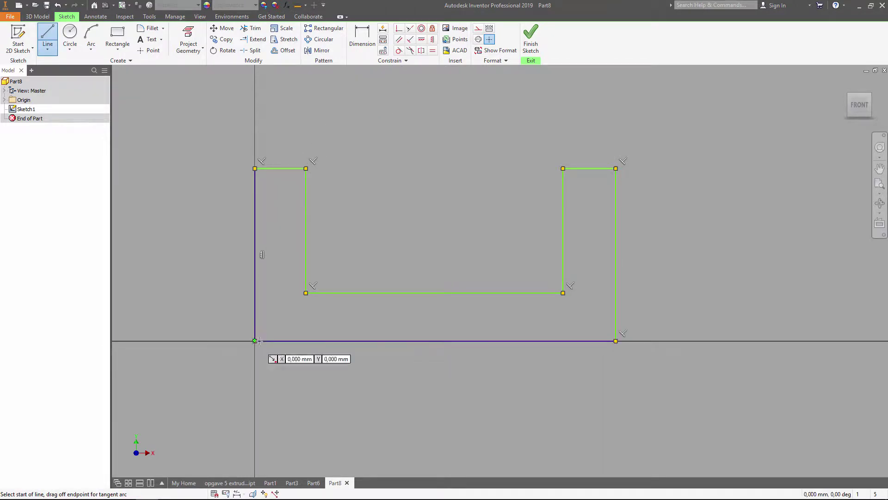
{"action": "key", "text": "="}
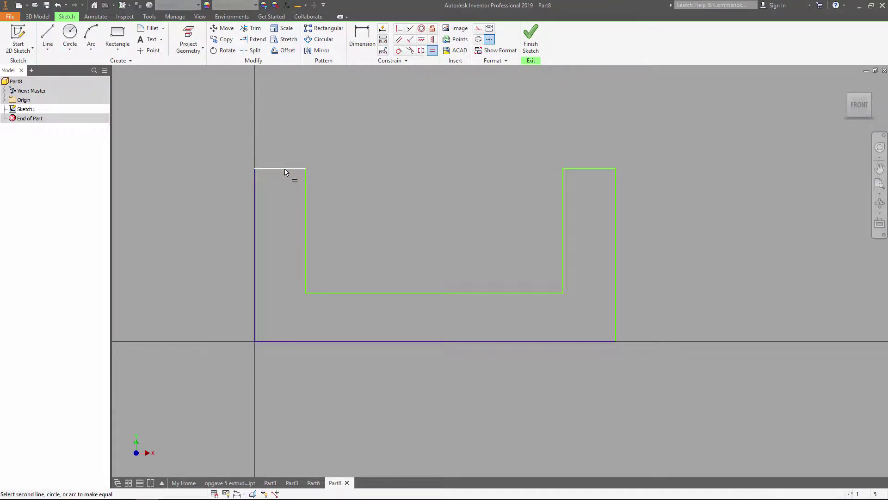
- Make both upright tops equal, and dimension the profile height 50 and upright width 10
{"action": "left_click", "coordinate": [596, 169]}
{"action": "key", "text": "d"}
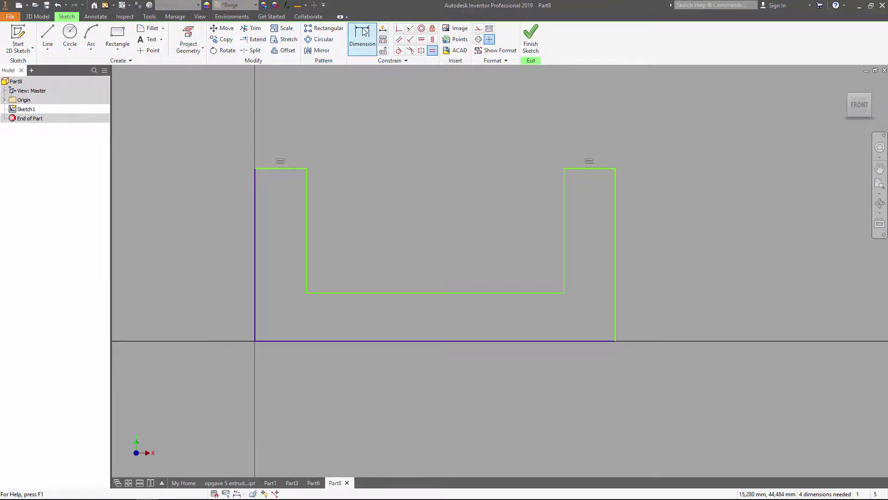
{"action": "left_click", "coordinate": [256, 267]}
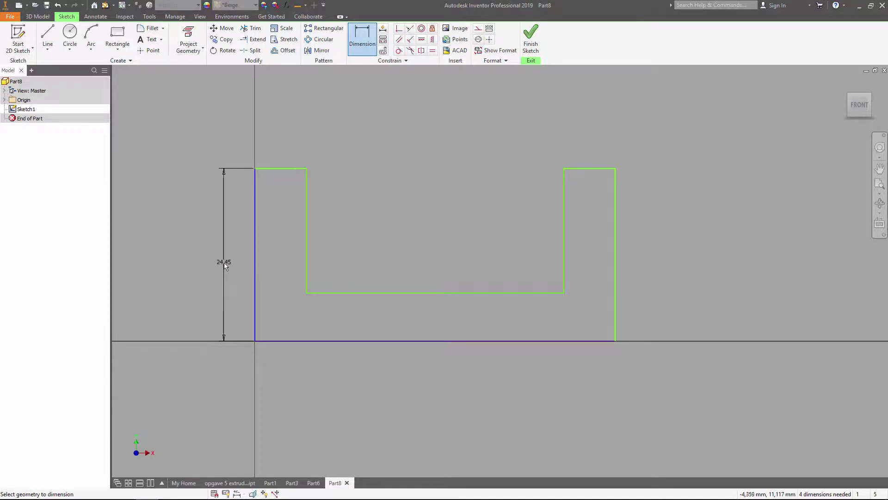
{"action": "left_click", "coordinate": [223, 262]}
{"action": "type", "text": "50"}
{"action": "key", "text": "Return"}
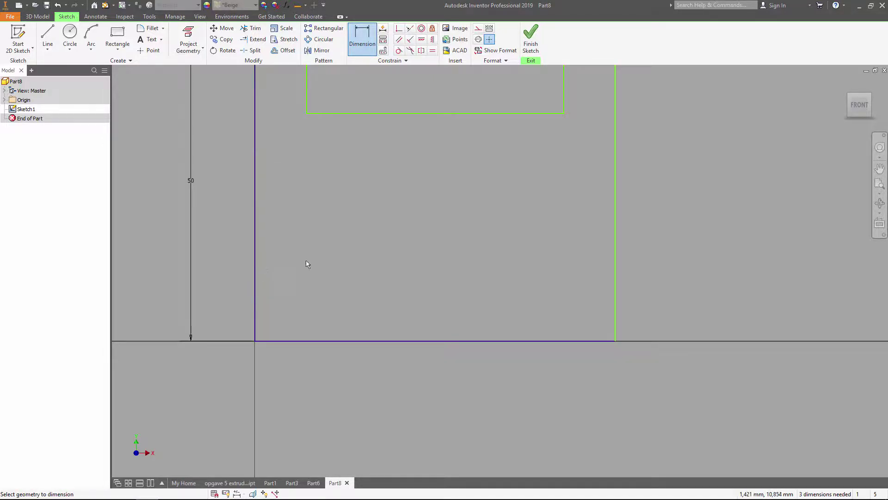
{"action": "key", "text": "Home"}
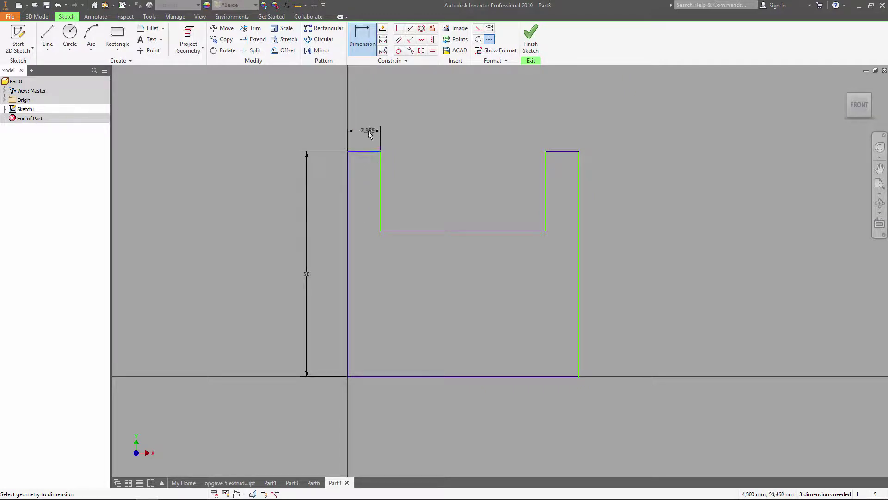
{"action": "left_click", "coordinate": [370, 133]}
{"action": "type", "text": "10"}
{"action": "key", "text": "Return"}
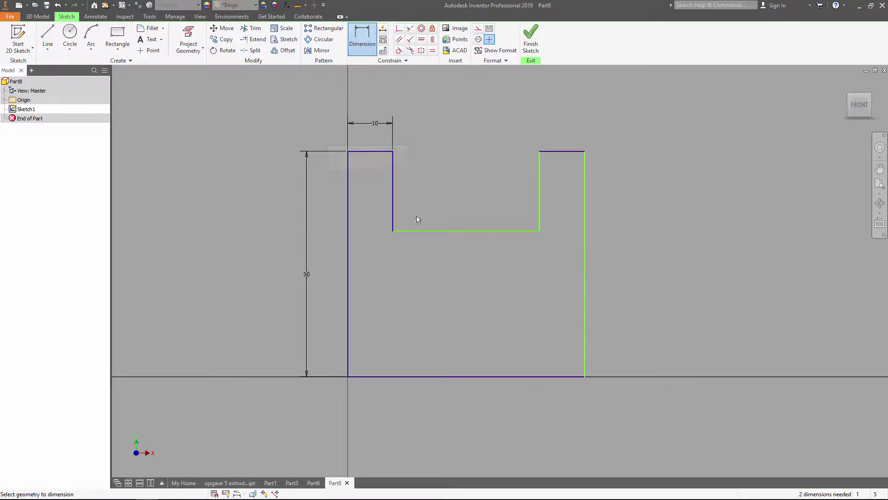
- Dimension the base thickness to 10 and the overall length to 180
{"action": "left_click", "coordinate": [464, 377]}
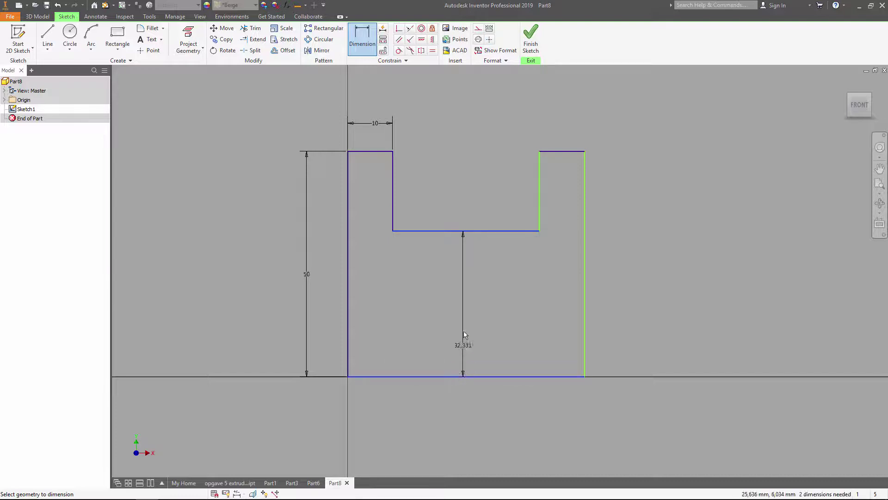
{"action": "left_click", "coordinate": [463, 329]}
{"action": "type", "text": "10"}
{"action": "key", "text": "Return"}
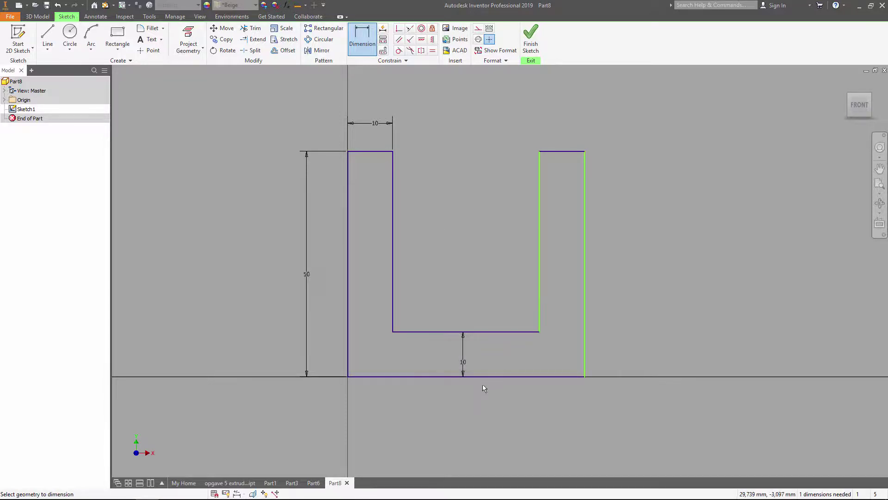
{"action": "left_click", "coordinate": [484, 380]}
{"action": "left_click", "coordinate": [481, 410]}
{"action": "type", "text": "1"}
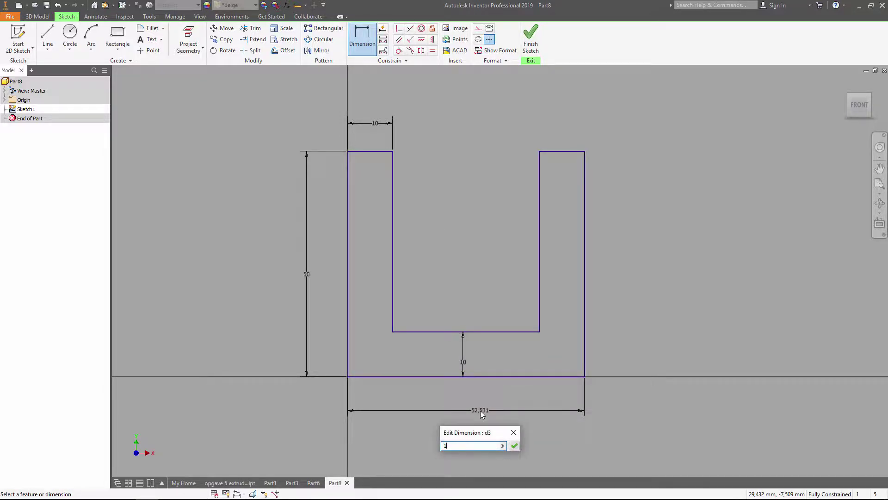
{"action": "type", "text": "80"}
{"action": "key", "text": "Return"}
{"action": "scroll", "coordinate": [484, 405], "scroll_direction": "down", "scroll_amount": 3}
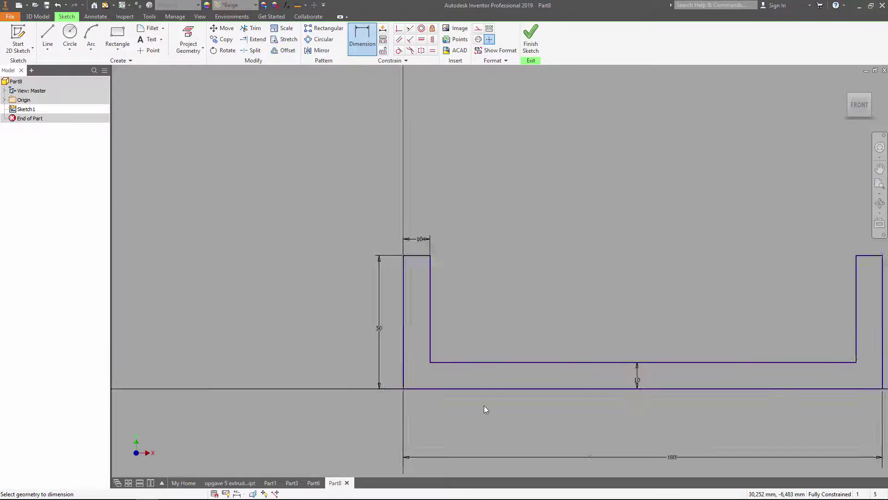
{"action": "middle_click_drag", "start_coordinate": [484, 405], "coordinate": [446, 318]}
- Finish the sketch and extrude the U profile symmetrically into the solid base Extrusion1
{"action": "left_click", "coordinate": [531, 38]}
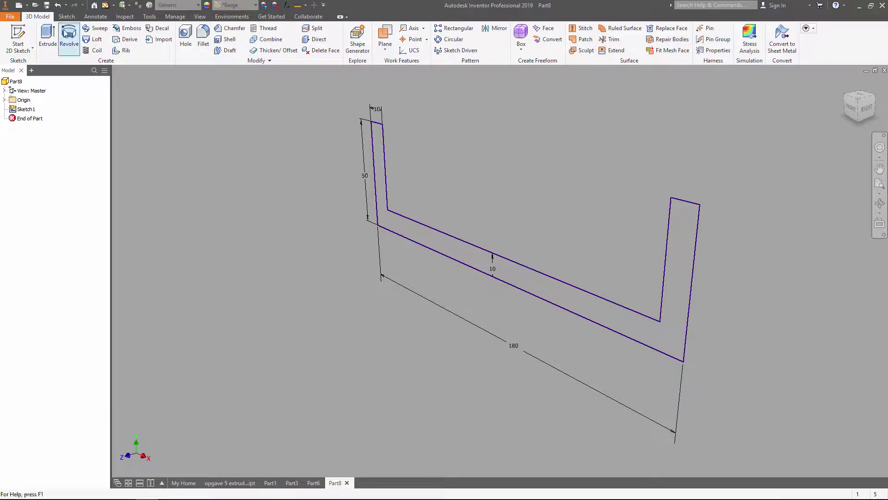
{"action": "left_click", "coordinate": [47, 34]}
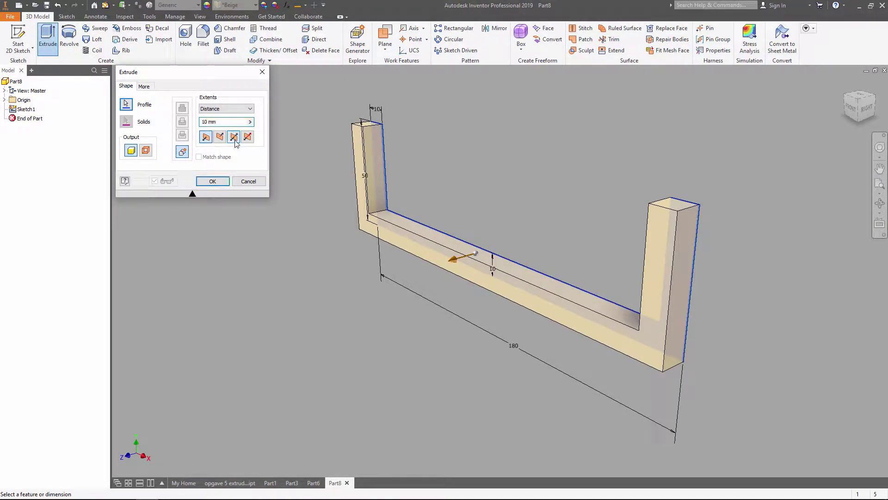
{"action": "left_click", "coordinate": [234, 137]}
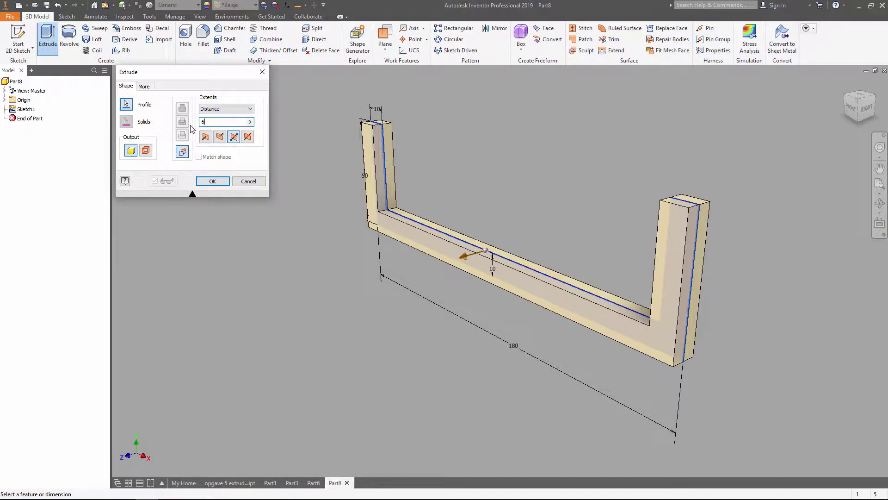
{"action": "left_click", "coordinate": [212, 181]}
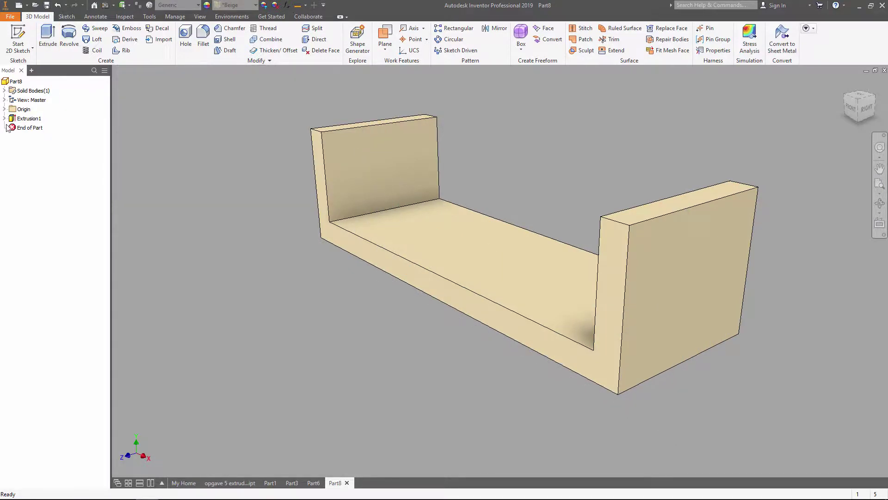
{"action": "left_click", "coordinate": [5, 109]}
- Start Sketch2 on the XY Plane with Slice Graphics on and the U section's edges projected
{"action": "left_click", "coordinate": [35, 137]}
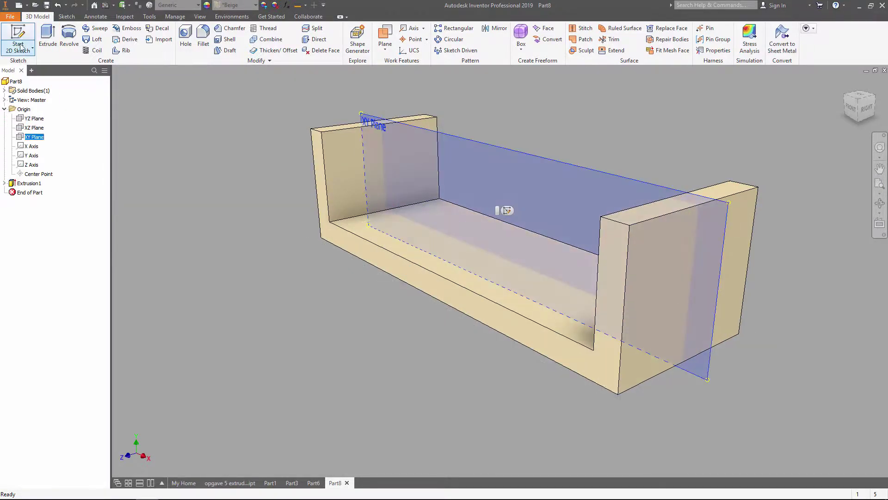
{"action": "left_click", "coordinate": [18, 35]}
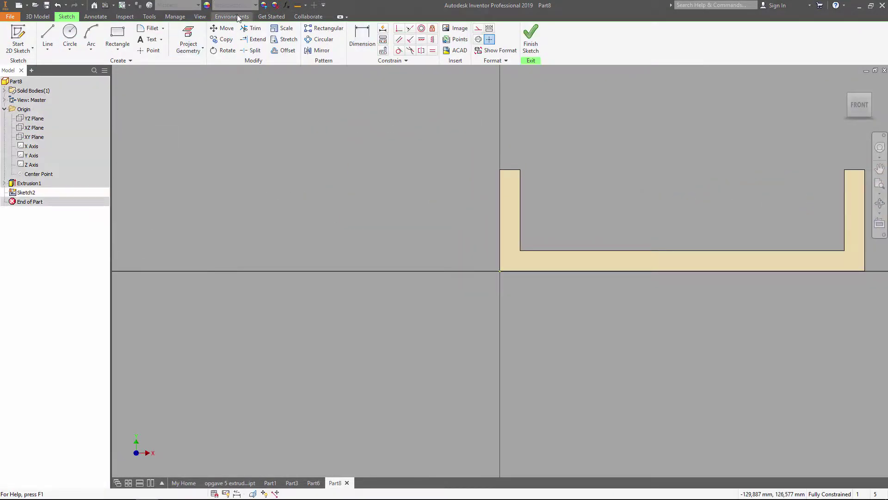
{"action": "left_click", "coordinate": [200, 17]}
{"action": "left_click", "coordinate": [327, 29]}
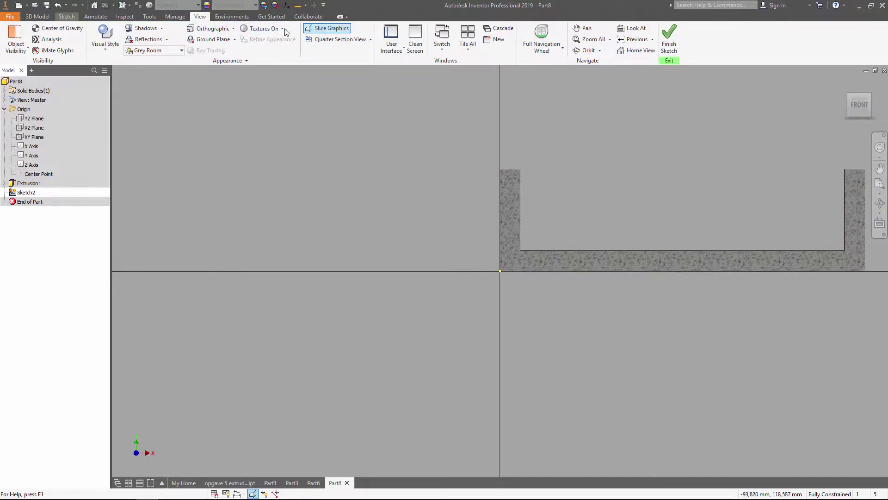
{"action": "left_click", "coordinate": [67, 17]}
{"action": "left_click", "coordinate": [187, 41]}
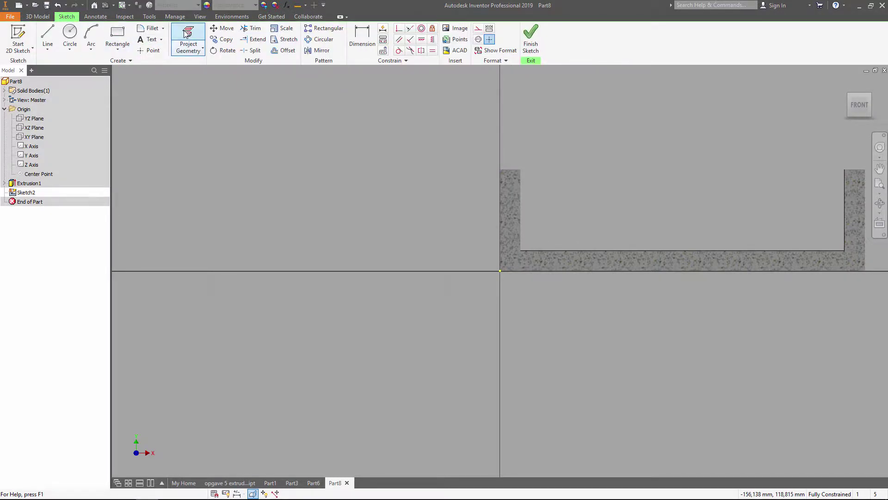
{"action": "mouse_move", "coordinate": [437, 219]}
{"action": "middle_mouse_down", "text": "shift"}
{"action": "mouse_move", "coordinate": [469, 330]}
{"action": "mouse_move", "coordinate": [780, 113]}
{"action": "middle_mouse_up", "text": "shift"}
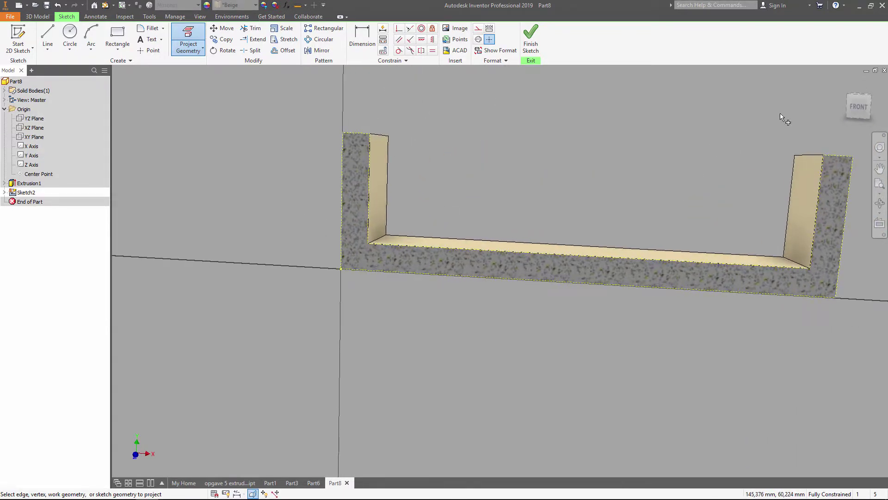
{"action": "left_click", "coordinate": [851, 107]}
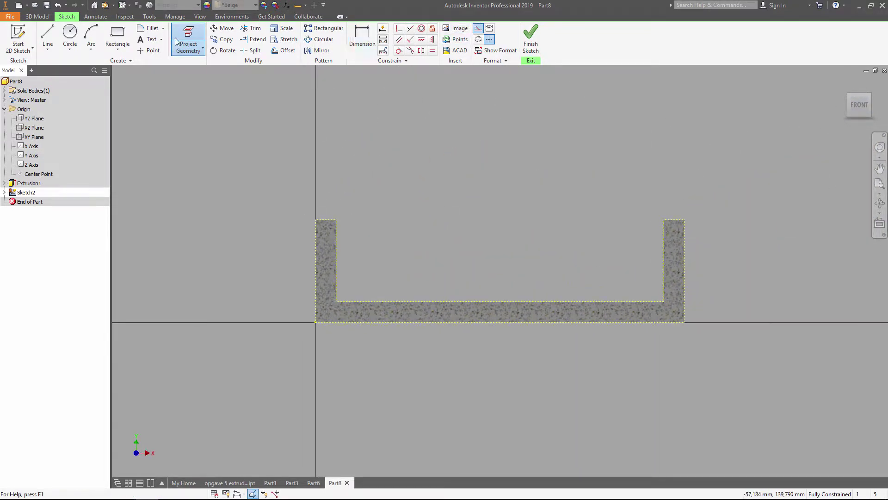
{"action": "left_click", "coordinate": [48, 37]}
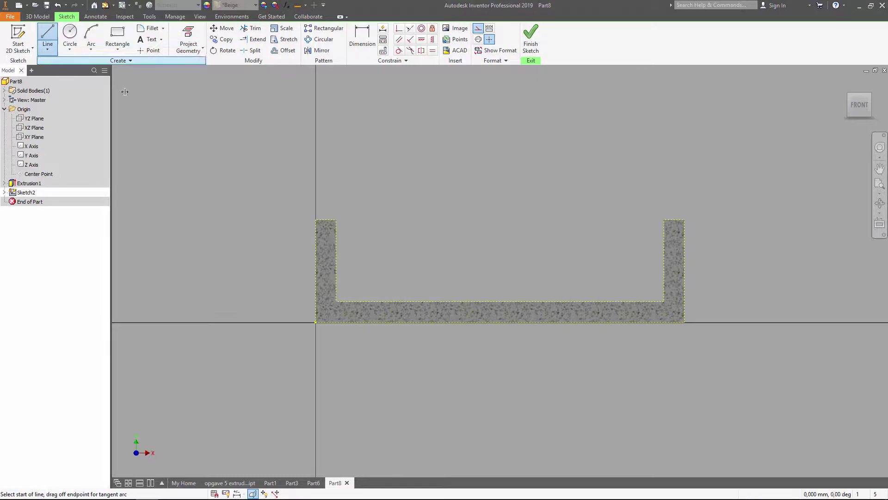
- Draw a 25 mm vertical line from the base midpoint, then concentric 45 and 25 diameter circles at its top
{"action": "left_click", "coordinate": [500, 322]}
{"action": "type", "text": "25"}
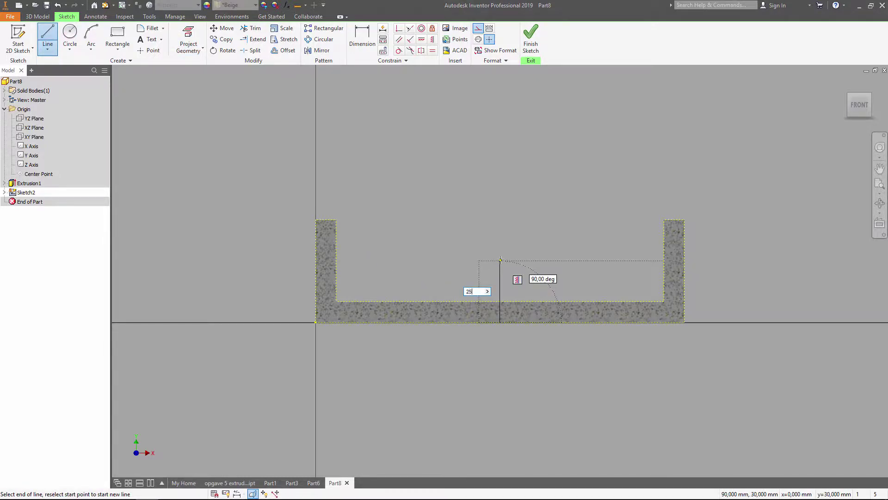
{"action": "key", "text": "Return"}
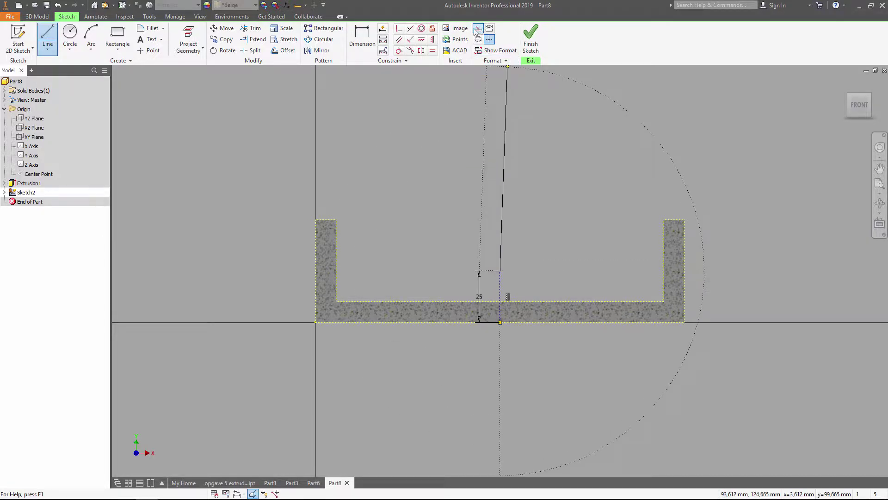
{"action": "left_click", "coordinate": [70, 35]}
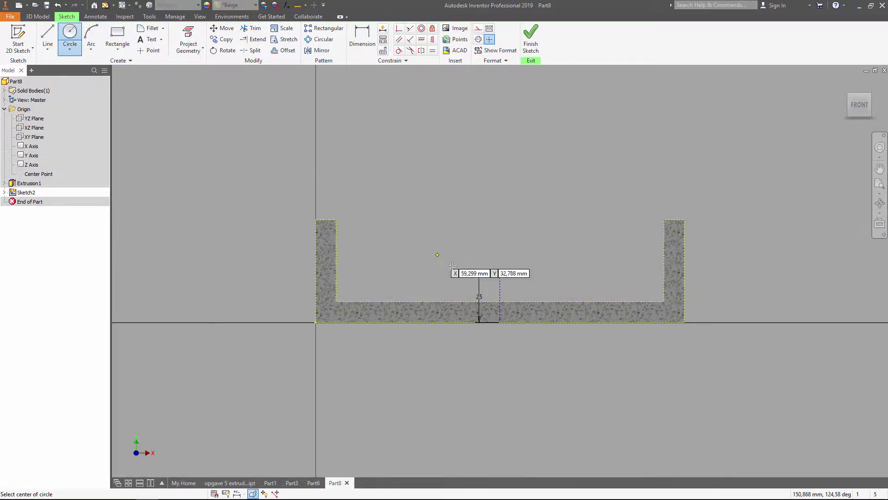
{"action": "left_click", "coordinate": [500, 271]}
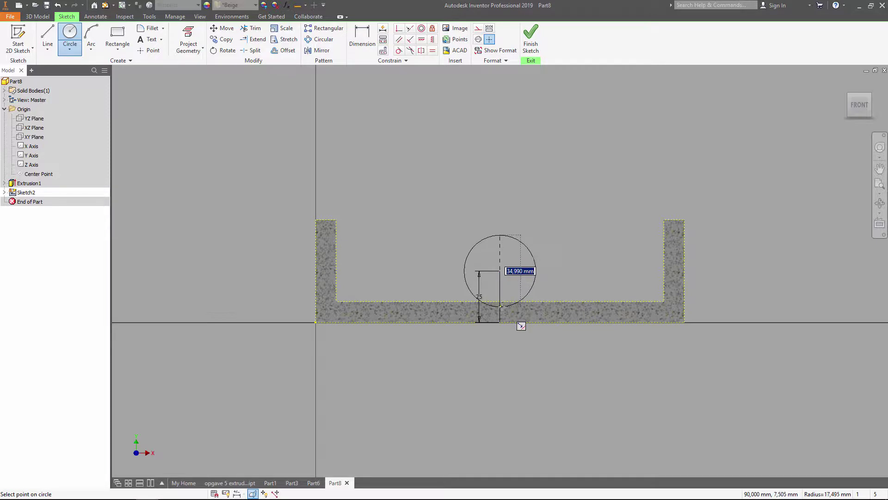
{"action": "key", "text": "Return"}
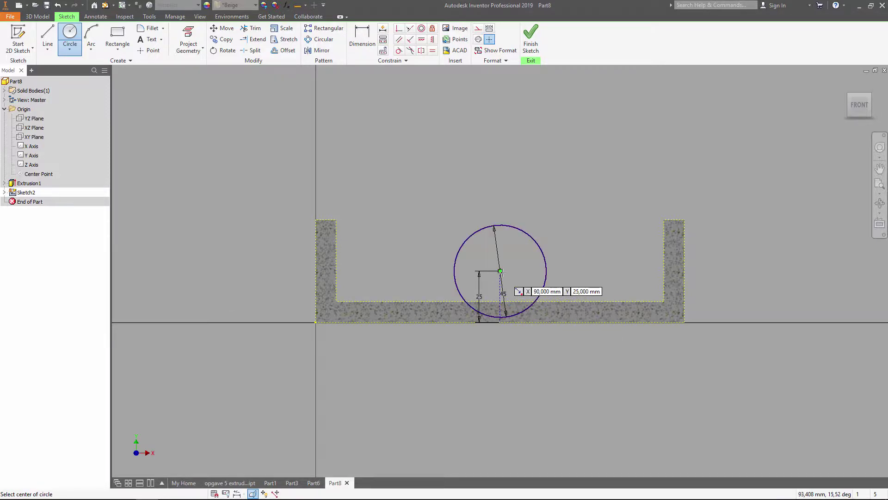
{"action": "left_click", "coordinate": [500, 271]}
{"action": "type", "text": "25"}
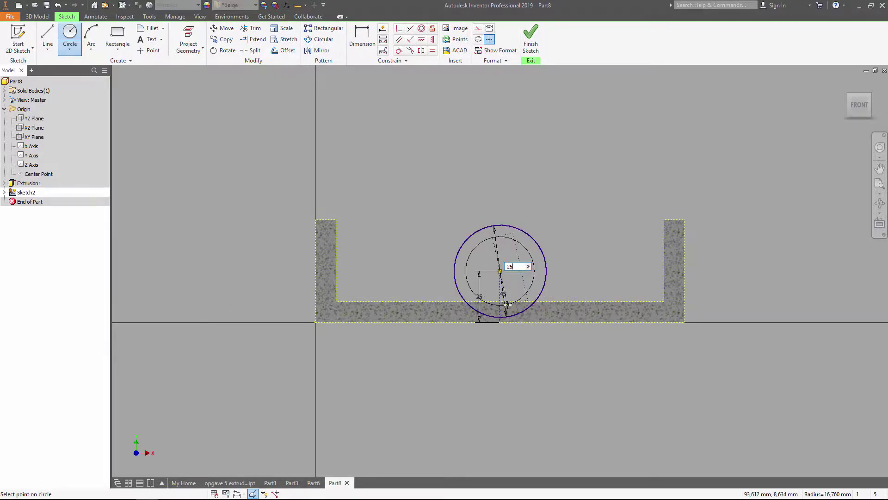
{"action": "key", "text": "Return"}
{"action": "left_click", "coordinate": [531, 38]}
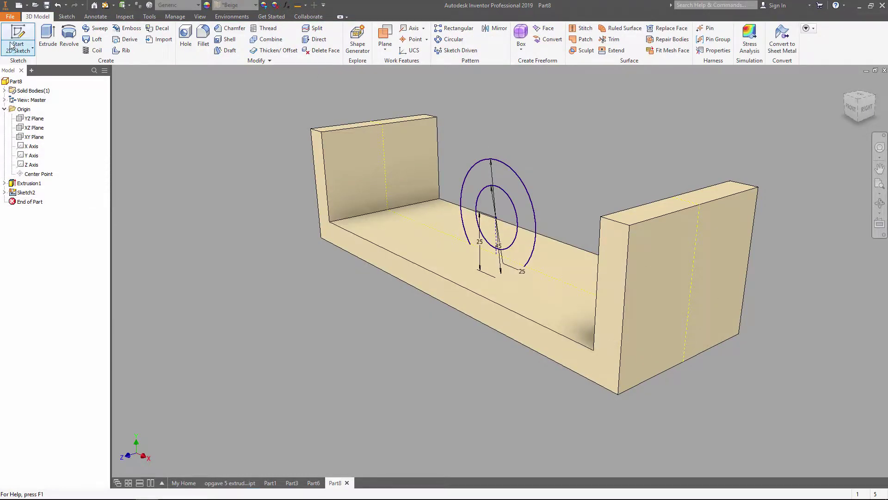
- Extrude the ring between the circles 80 mm symmetrically into the hollow boss Extrusion2
{"action": "left_click", "coordinate": [48, 37]}
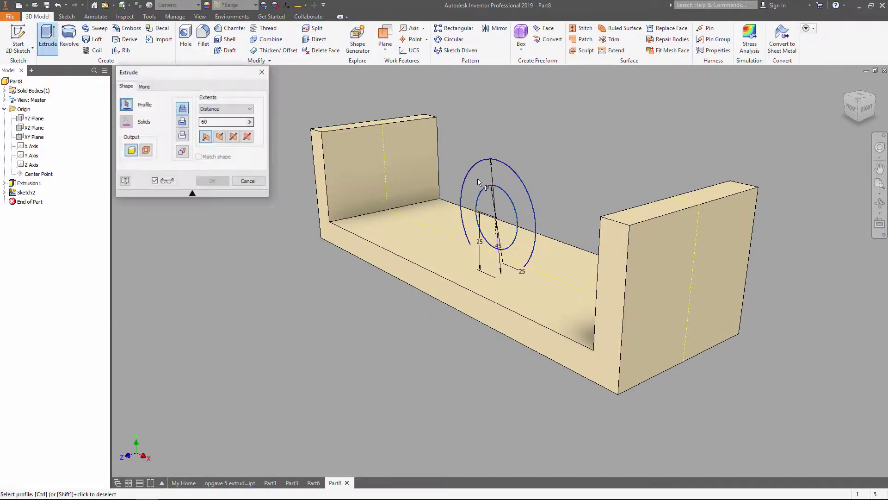
{"action": "left_click", "coordinate": [521, 187]}
{"action": "left_click", "coordinate": [233, 138]}
{"action": "type", "text": "80"}
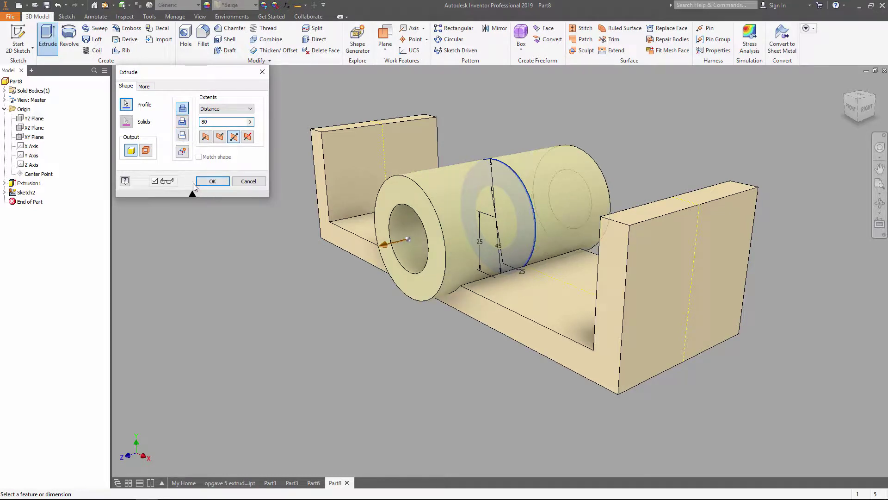
{"action": "left_click", "coordinate": [210, 182]}
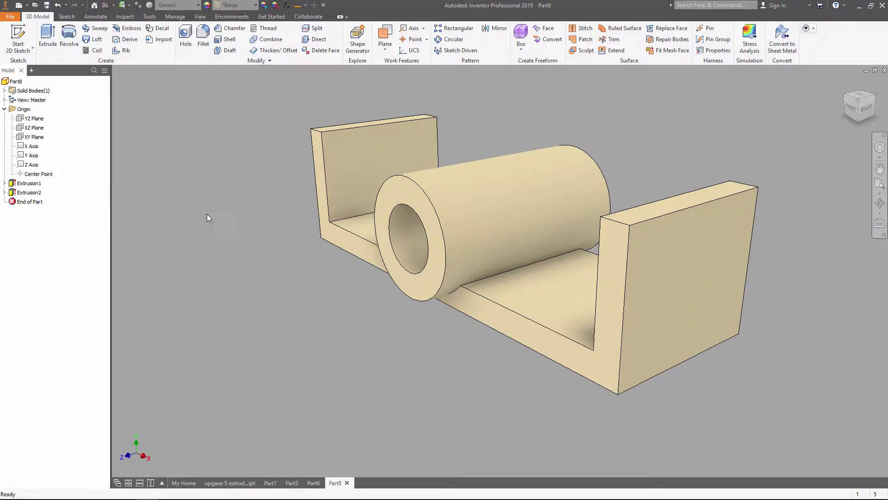
{"action": "left_click", "coordinate": [34, 137]}
- Start Sketch3 on the XY Plane and project the part's sectioned face outline into it
{"action": "left_click", "coordinate": [18, 37]}
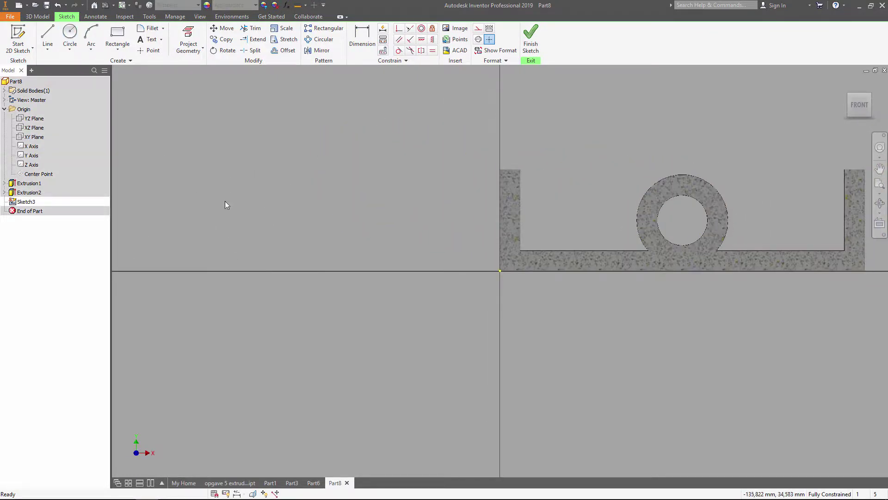
{"action": "left_click", "coordinate": [188, 40]}
{"action": "middle_click_drag", "start_coordinate": [382, 257], "coordinate": [508, 259], "text": "shift"}
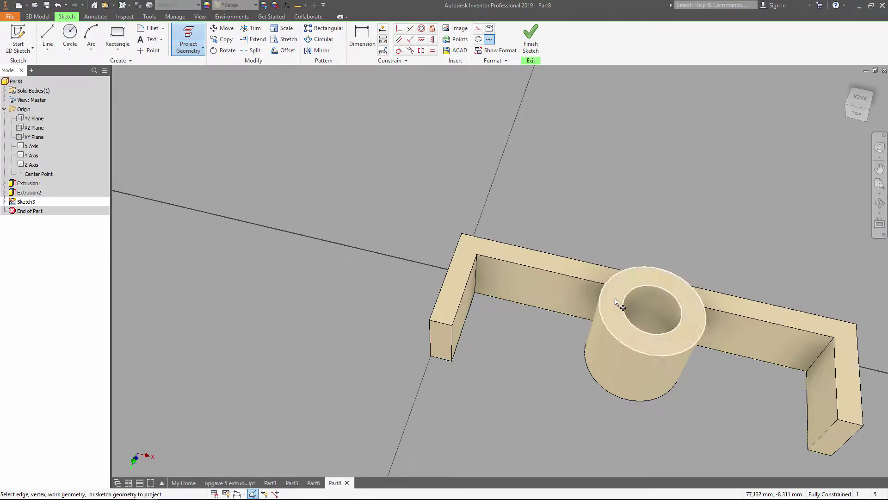
{"action": "left_click", "coordinate": [589, 323]}
{"action": "key", "text": "F5"}
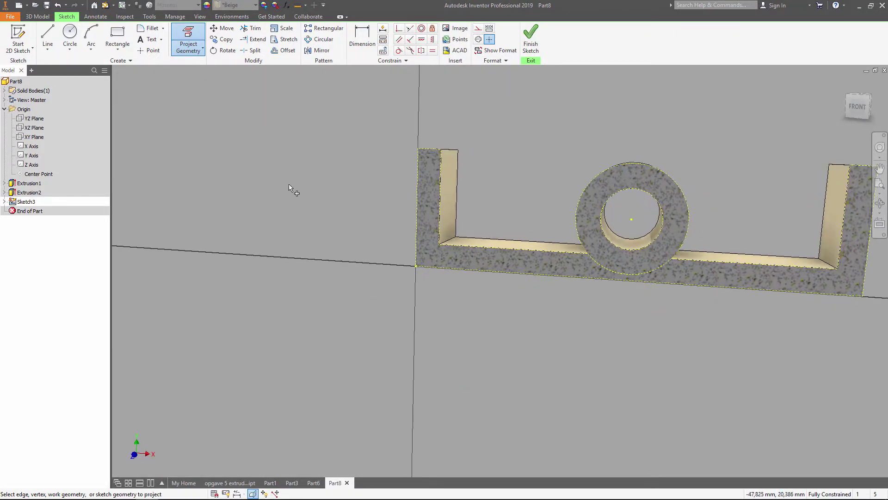
- Draw the left web side: a 25 mm vertical line, a slope to the boss top, and a floor line
{"action": "left_click", "coordinate": [50, 36]}
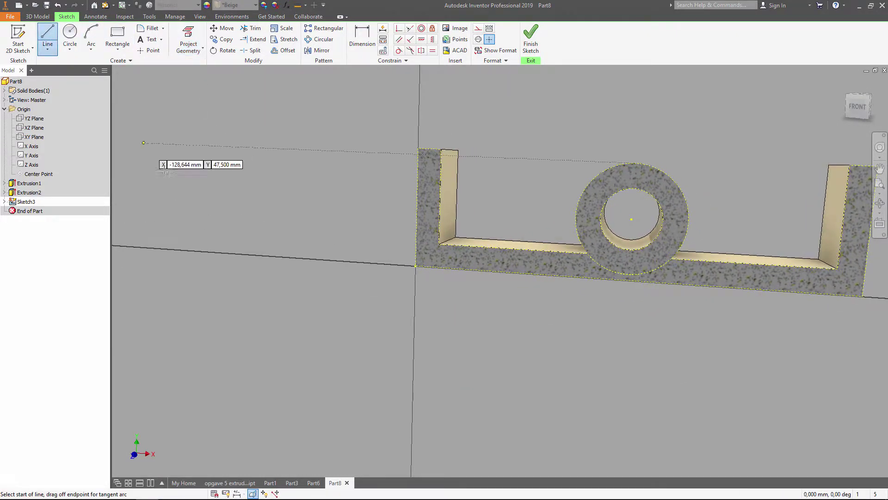
{"action": "scroll", "coordinate": [447, 278], "scroll_direction": "up", "scroll_amount": 2}
{"action": "scroll", "coordinate": [404, 243], "scroll_direction": "up", "scroll_amount": 2}
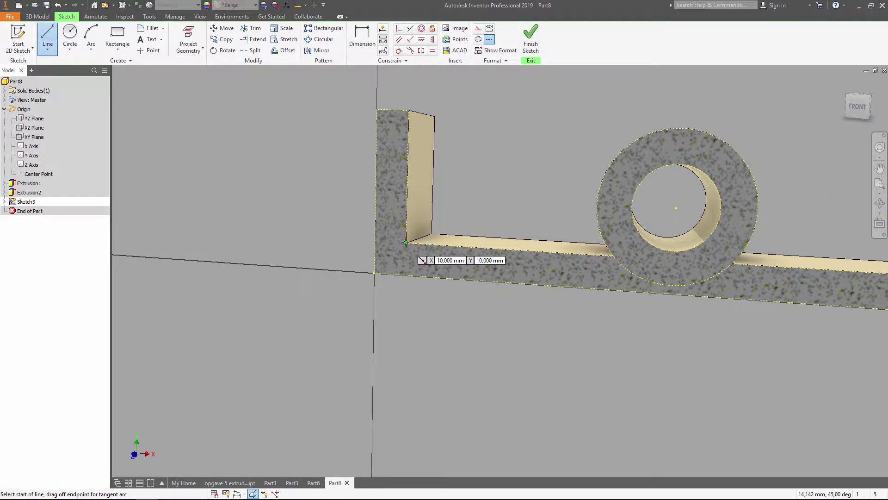
{"action": "left_click", "coordinate": [405, 242]}
{"action": "type", "text": "25"}
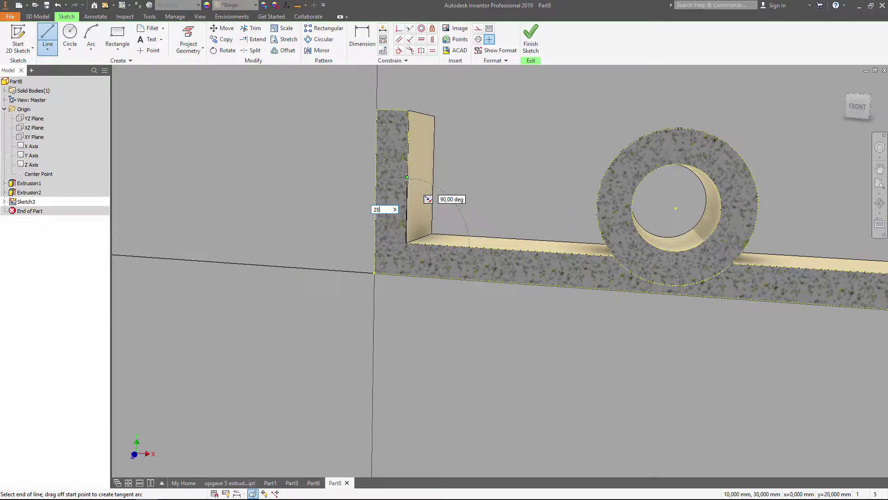
{"action": "key", "text": "Return"}
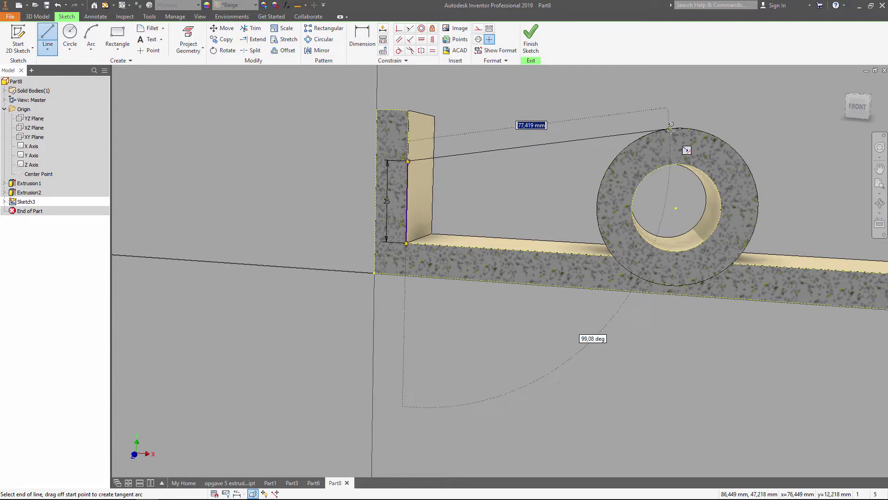
{"action": "double_click", "coordinate": [670, 129]}
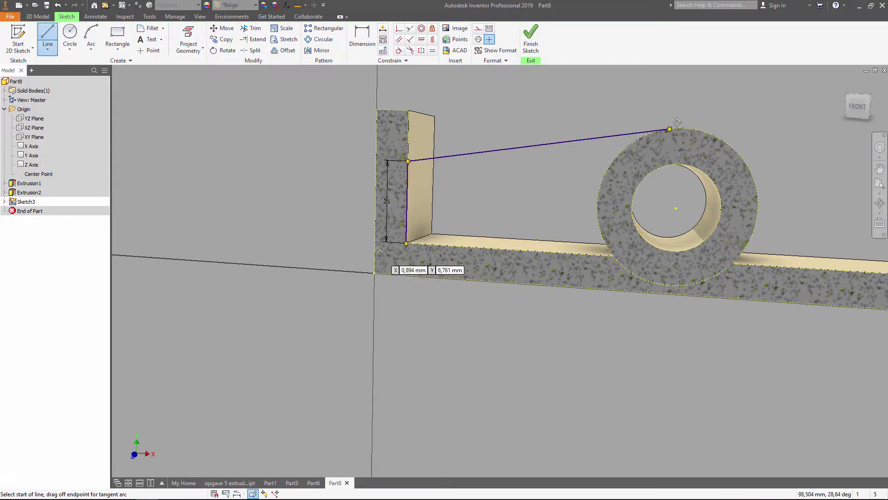
{"action": "left_click", "coordinate": [406, 243]}
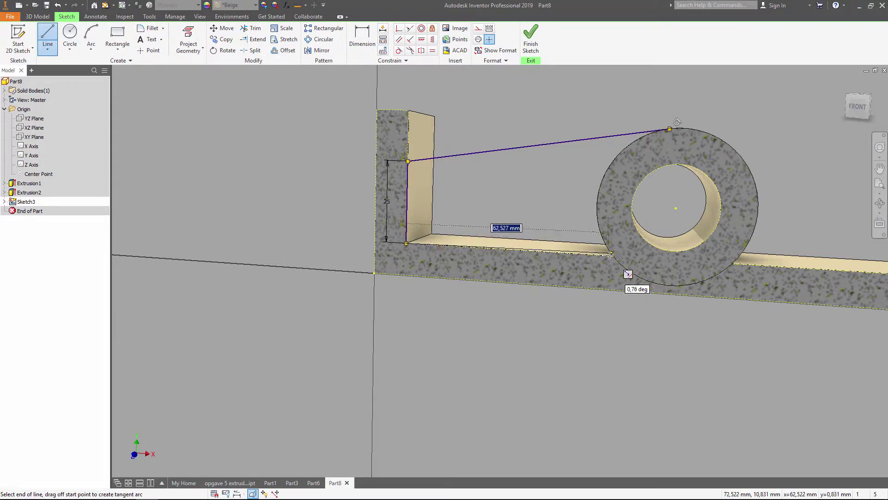
{"action": "double_click", "coordinate": [613, 255]}
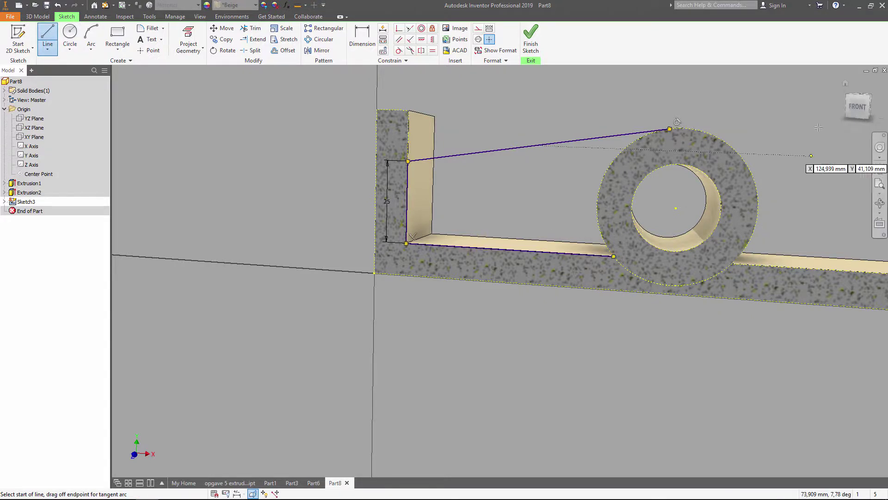
- Draw the right web side: a floor line, a 25 mm vertical line, and a slope to the boss top
{"action": "left_click", "coordinate": [857, 107]}
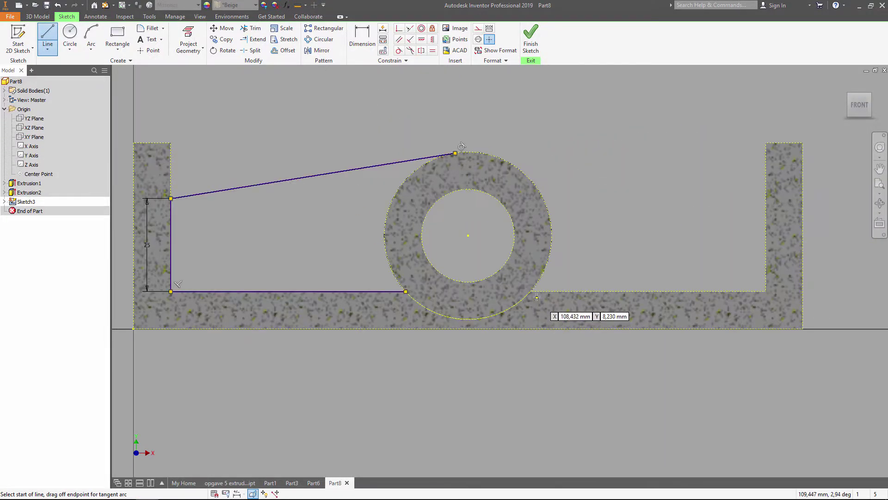
{"action": "left_click", "coordinate": [531, 292]}
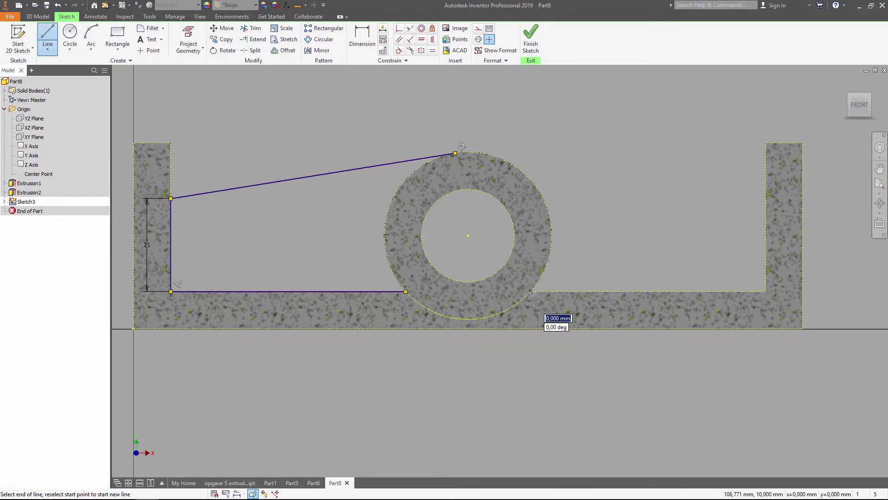
{"action": "left_click", "coordinate": [766, 291]}
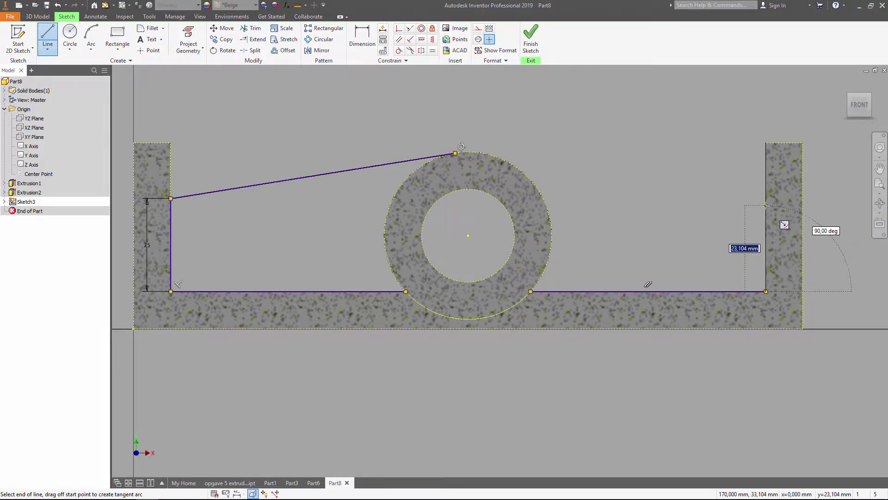
{"action": "key", "text": "Return"}
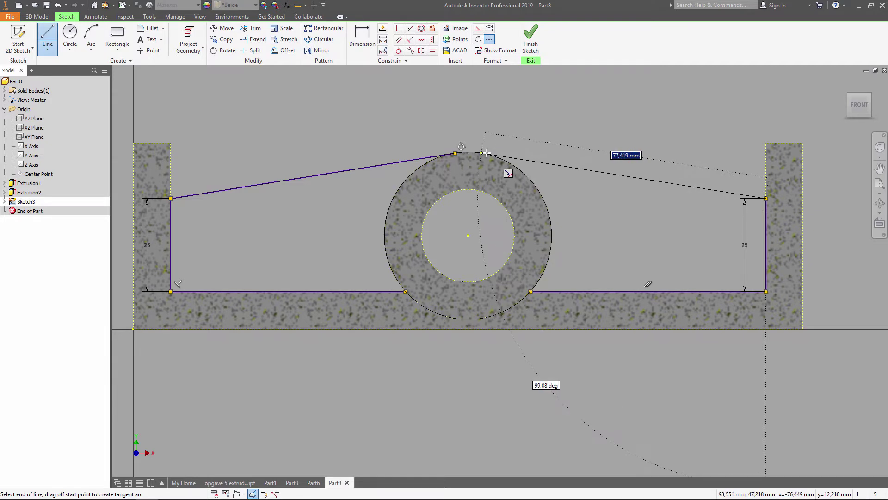
{"action": "left_click", "coordinate": [483, 149]}
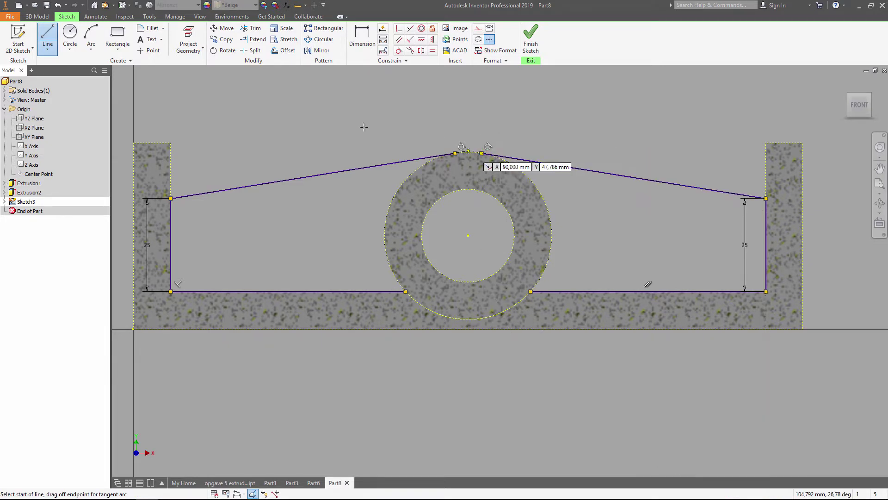
- Add a circle matching the boss's outer edge, trim its unwanted arcs, and finish the sketch
{"action": "left_click", "coordinate": [70, 37]}
{"action": "left_click", "coordinate": [468, 235]}
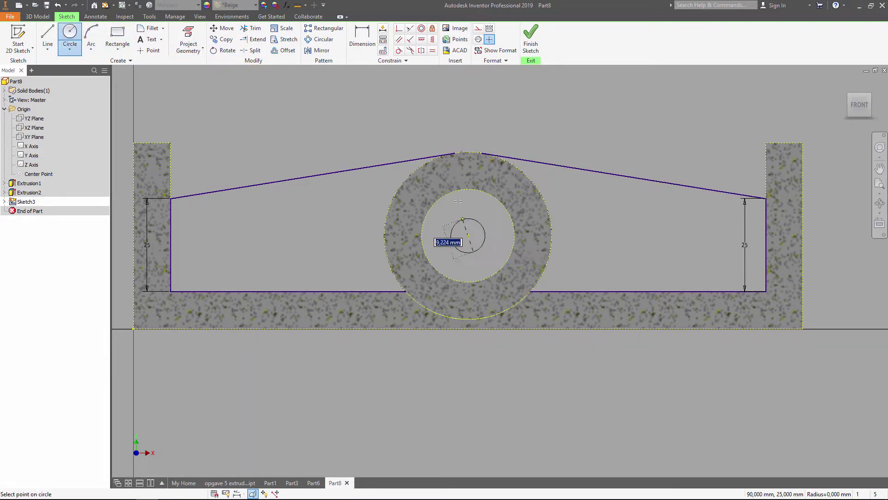
{"action": "left_click", "coordinate": [454, 154]}
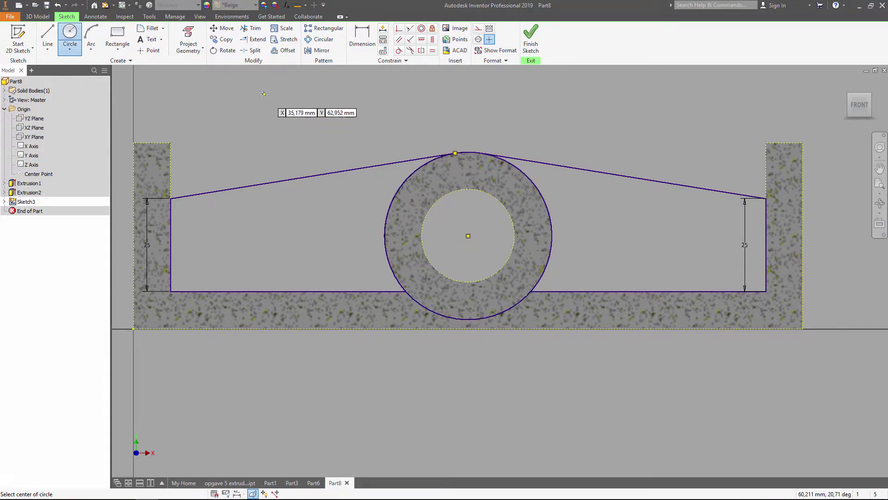
{"action": "left_click", "coordinate": [252, 29]}
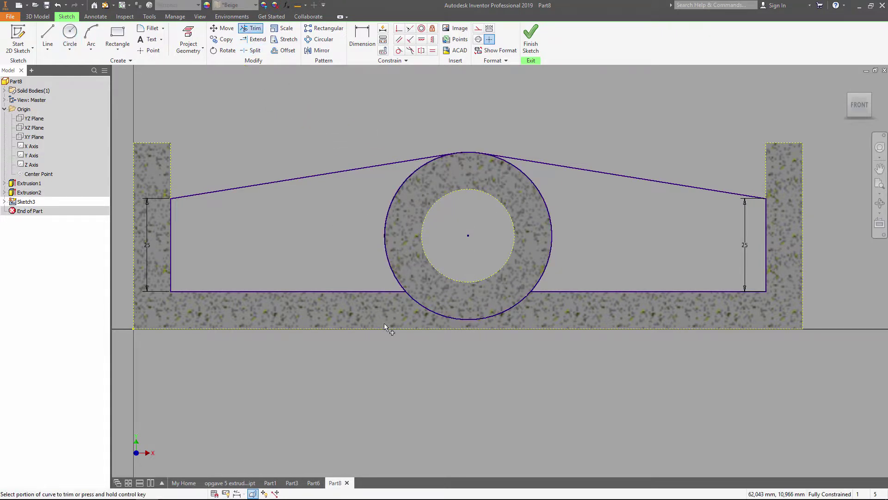
{"action": "left_click", "coordinate": [468, 319]}
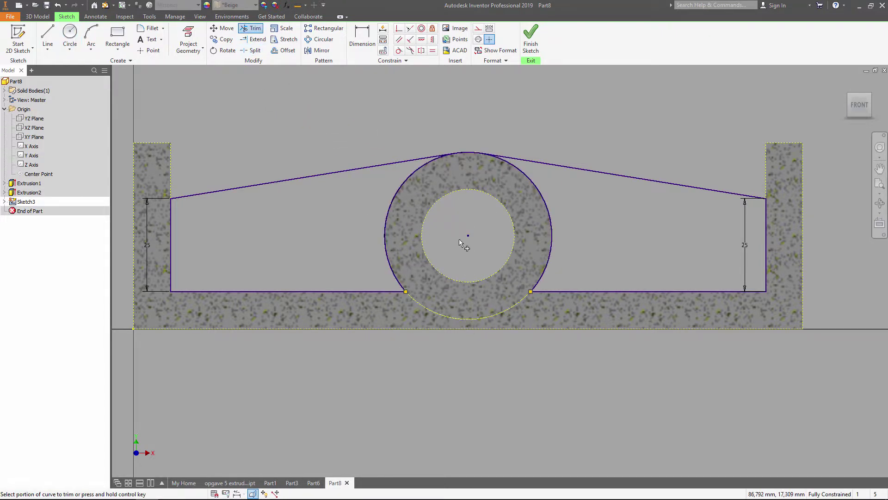
{"action": "left_click", "coordinate": [465, 155]}
{"action": "left_click", "coordinate": [531, 38]}
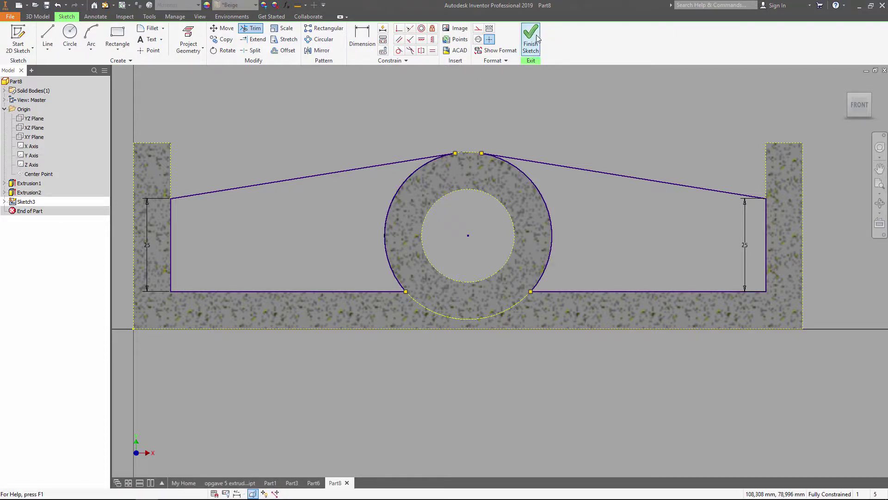
- Extrude the tapered web profile 10 mm symmetrically into ribs as Extrusion3
{"action": "left_click", "coordinate": [48, 35]}
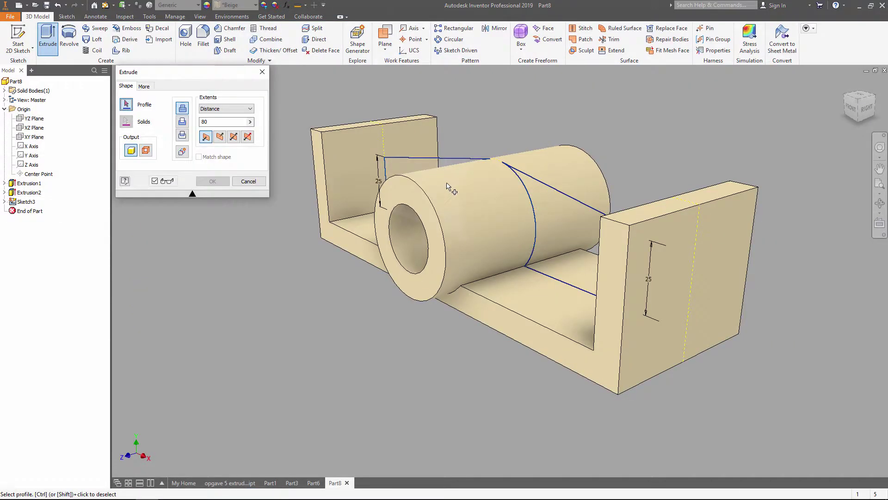
{"action": "left_click", "coordinate": [433, 166]}
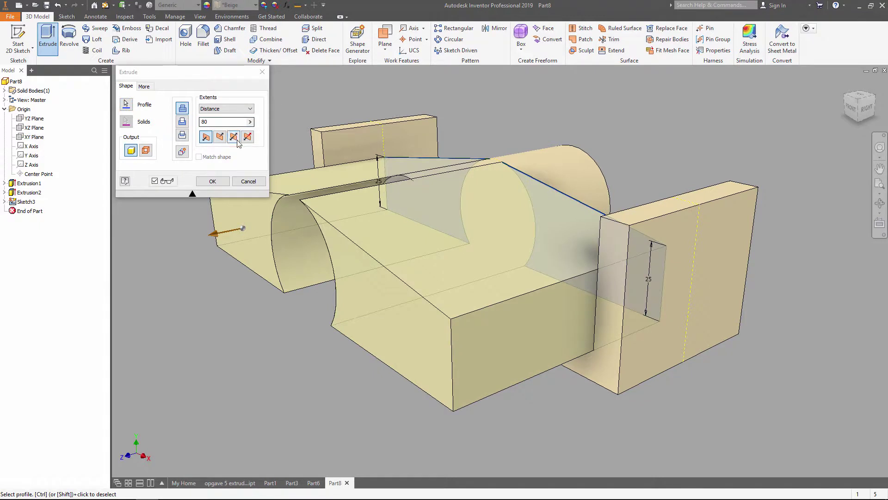
{"action": "left_click", "coordinate": [236, 138]}
{"action": "type", "text": "10"}
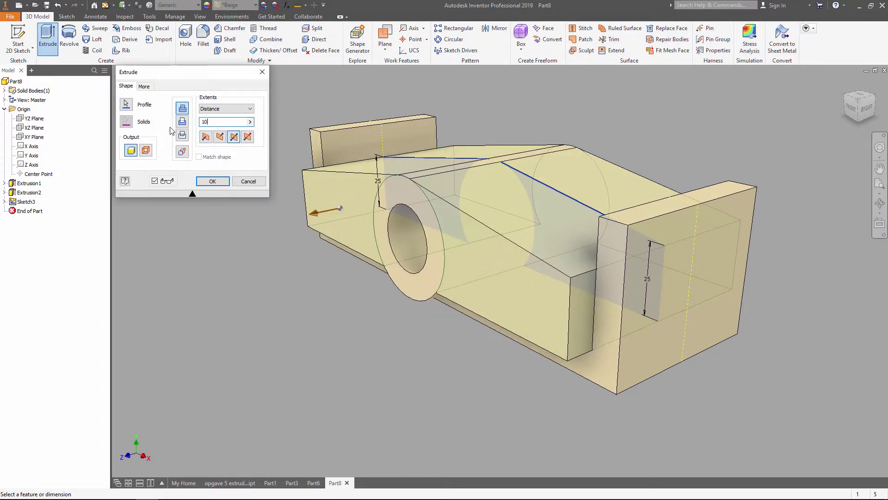
{"action": "left_click", "coordinate": [212, 182]}
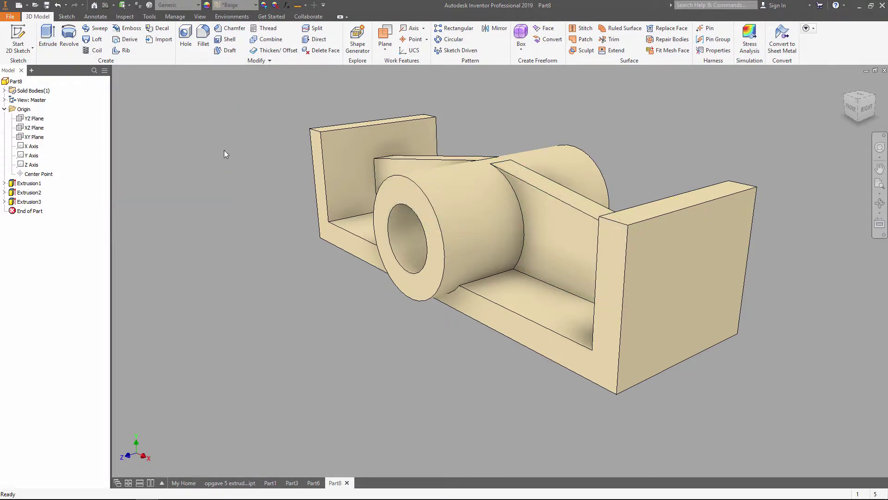
- Fillet the four top outer corner edges of both uprights with radius 10
{"action": "left_click", "coordinate": [204, 33]}
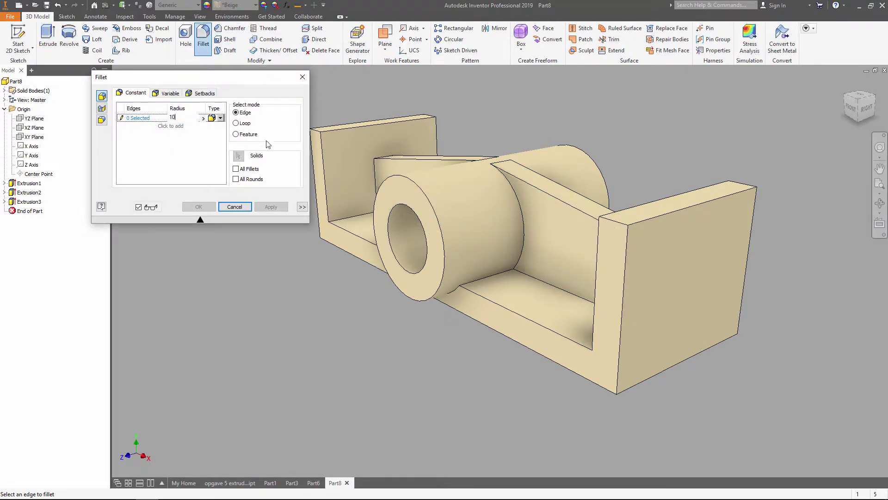
{"action": "left_click", "coordinate": [316, 135]}
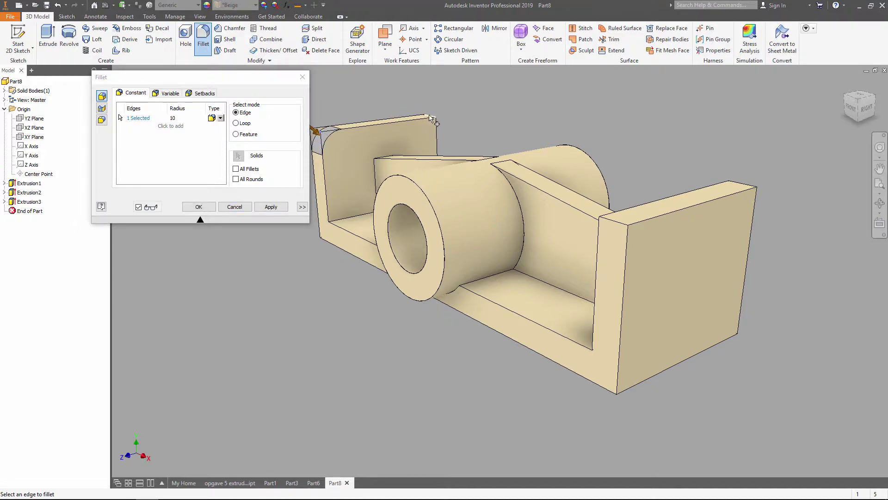
{"action": "left_click", "coordinate": [613, 224]}
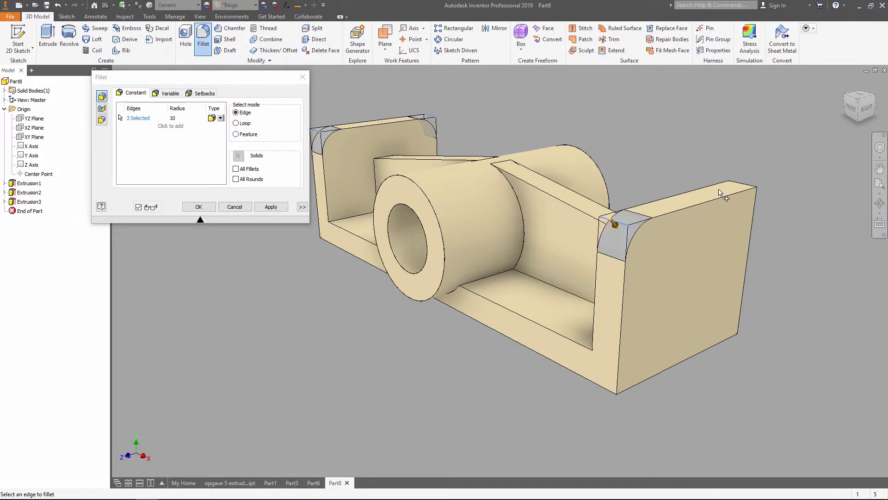
{"action": "left_click", "coordinate": [739, 187]}
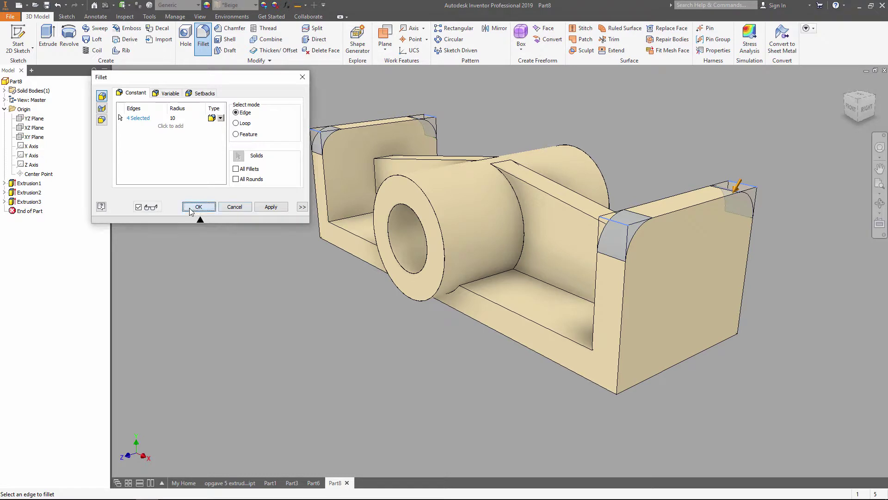
{"action": "left_click", "coordinate": [199, 208]}
{"action": "left_click", "coordinate": [23, 36]}
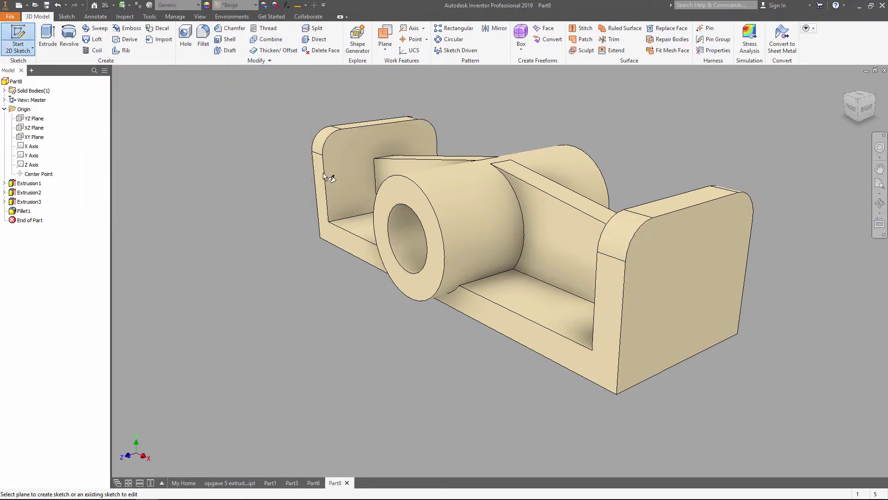
- Sketch two equal-sized circles near the top of the upright's face
{"action": "left_click", "coordinate": [354, 171]}
{"action": "left_click", "coordinate": [70, 34]}
{"action": "key", "text": "F5"}
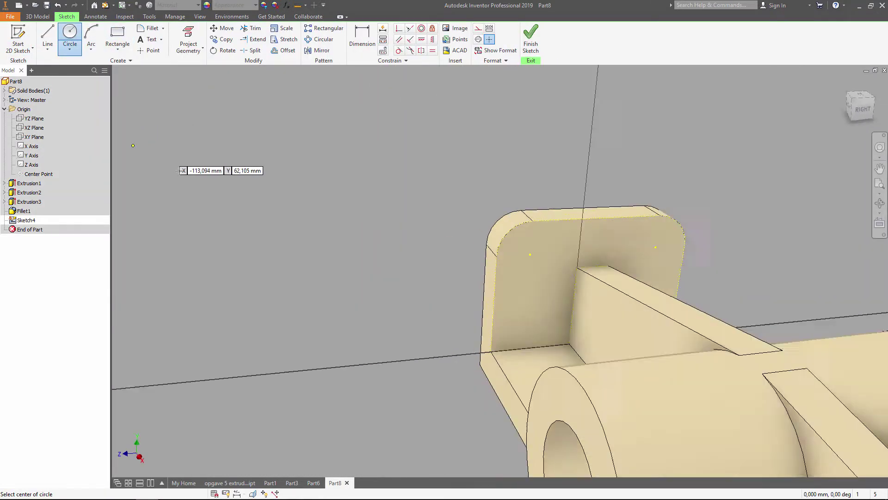
{"action": "left_click", "coordinate": [536, 241]}
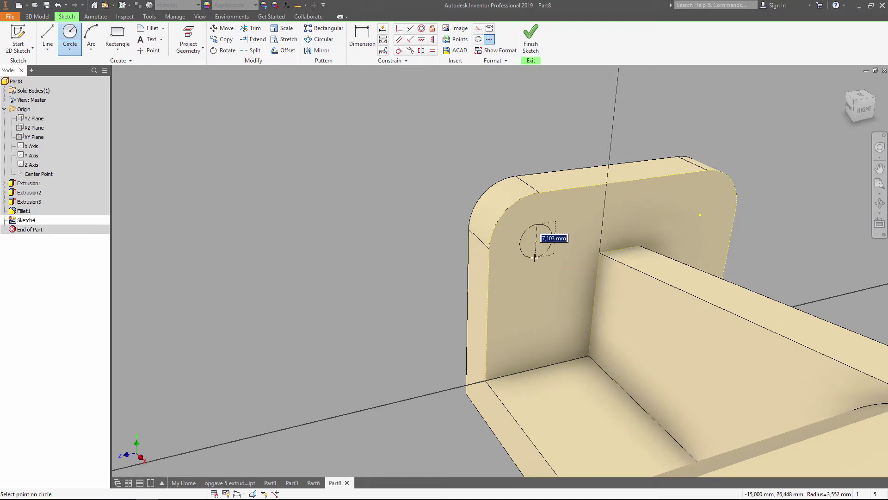
{"action": "left_click", "coordinate": [535, 257]}
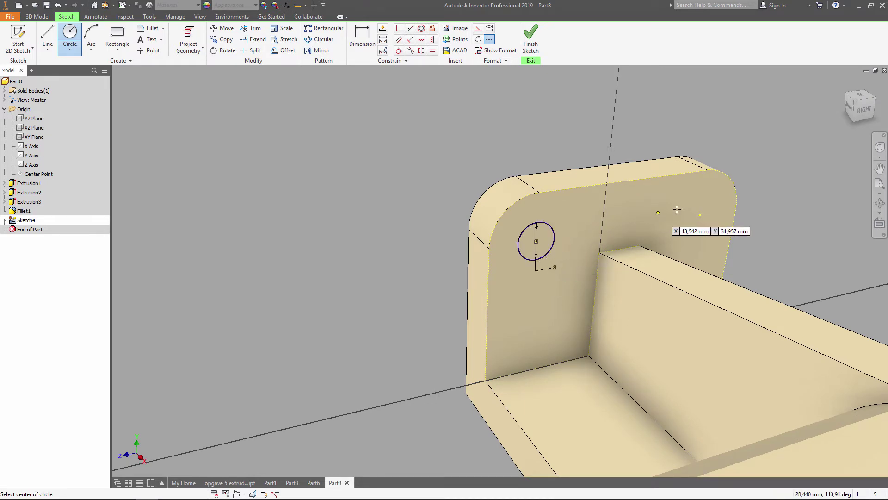
{"action": "left_click", "coordinate": [698, 217]}
{"action": "left_click", "coordinate": [686, 200]}
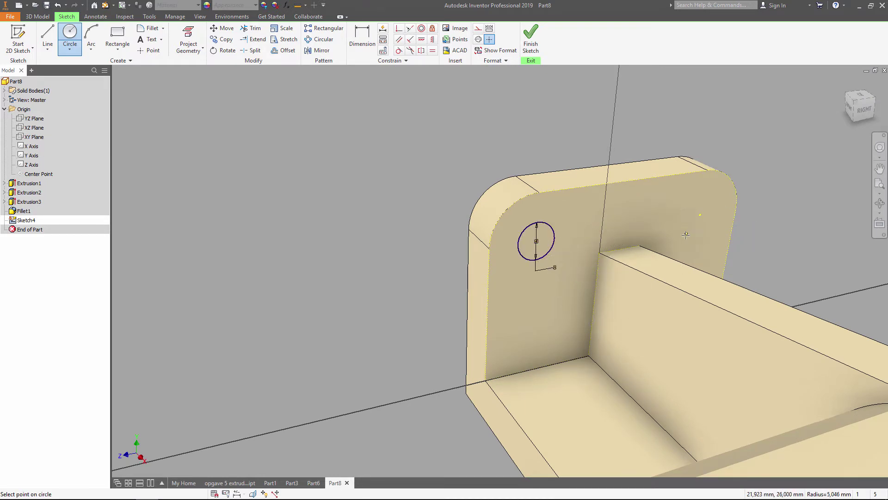
{"action": "left_click", "coordinate": [431, 53]}
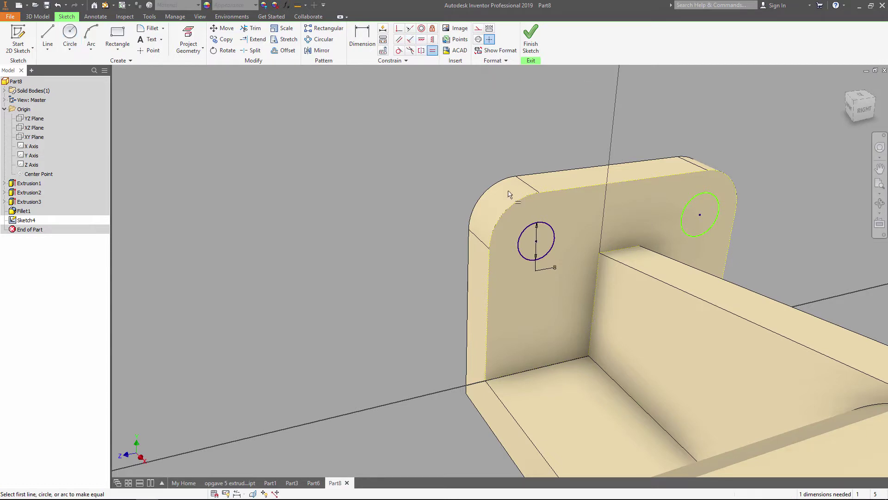
{"action": "left_click", "coordinate": [688, 213]}
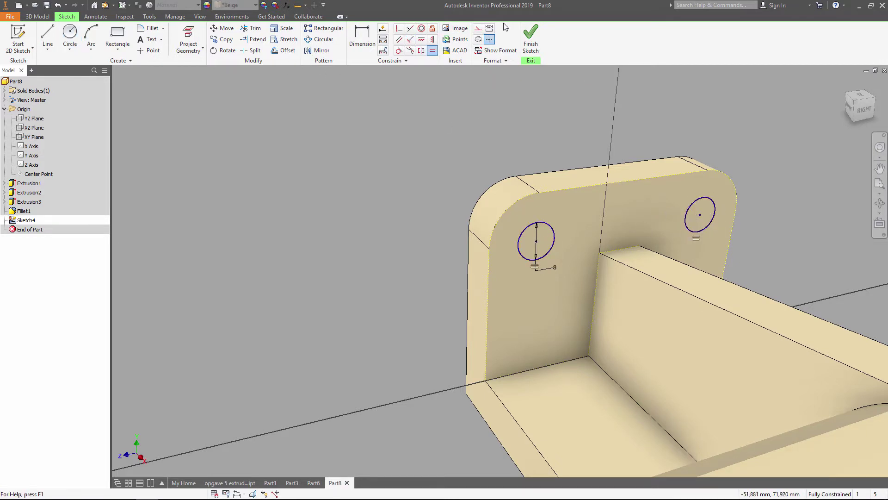
{"action": "left_click", "coordinate": [531, 38]}
- Extrude both circles as a cut with Extents All, making through-holes
{"action": "left_click", "coordinate": [54, 43]}
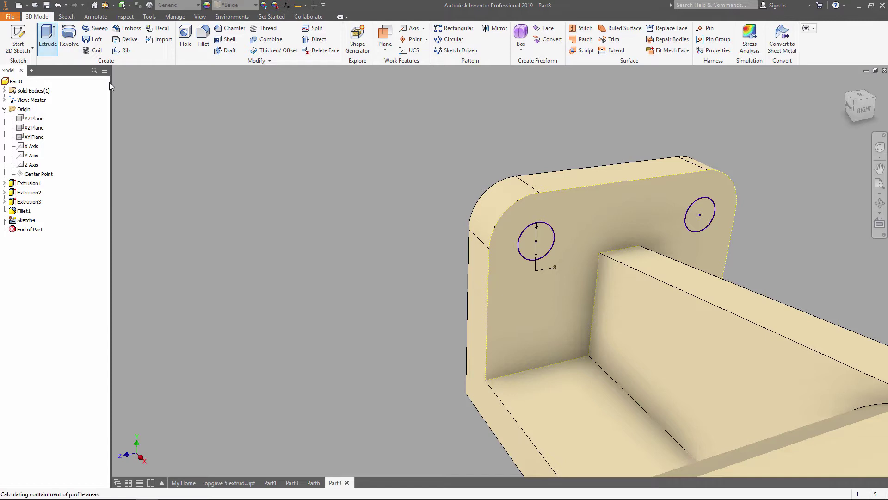
{"action": "left_click", "coordinate": [546, 250]}
{"action": "left_click", "coordinate": [702, 216]}
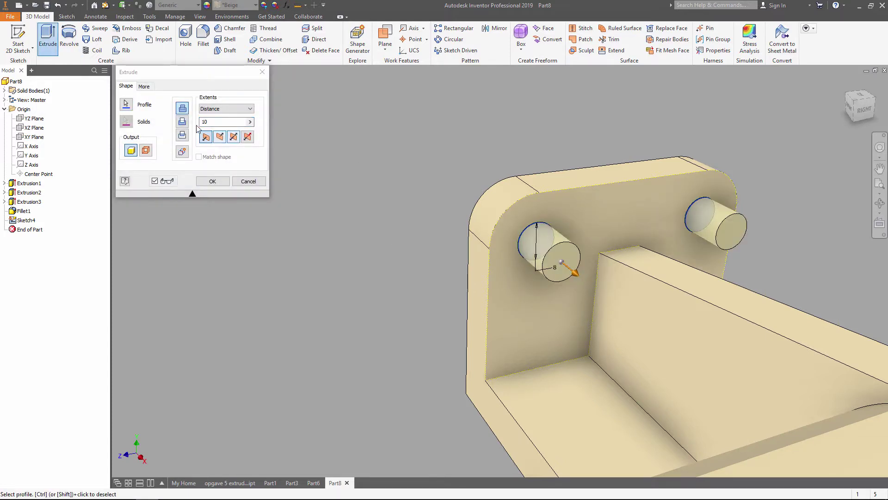
{"action": "left_click", "coordinate": [183, 124]}
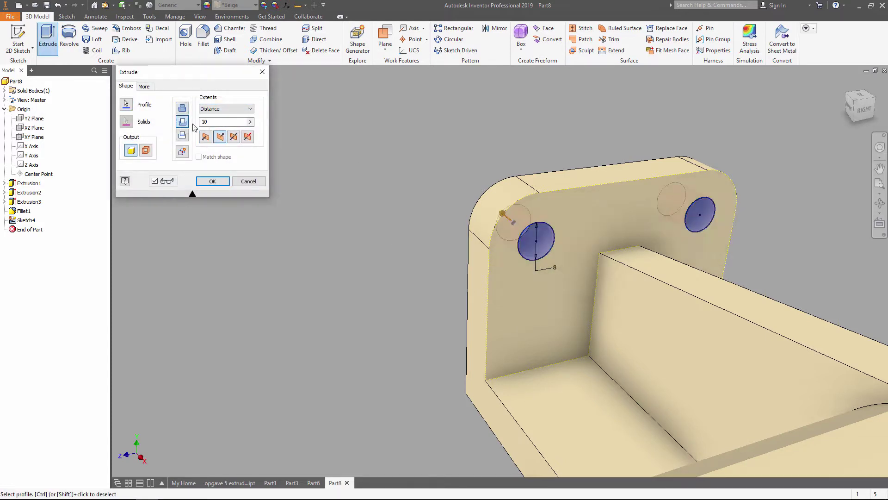
{"action": "left_click", "coordinate": [231, 109]}
{"action": "left_click", "coordinate": [220, 141]}
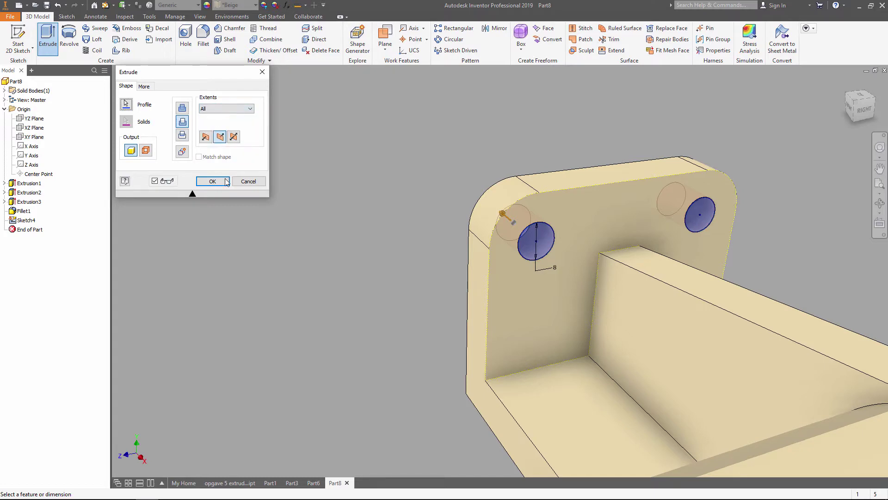
{"action": "left_click", "coordinate": [212, 181]}
{"action": "mouse_move", "coordinate": [281, 273]}
{"action": "middle_mouse_down", "text": "shift"}
{"action": "mouse_move", "coordinate": [407, 347]}
{"action": "mouse_move", "coordinate": [650, 231]}
{"action": "middle_mouse_up", "text": "shift"}
{"action": "left_click", "coordinate": [626, 233]}
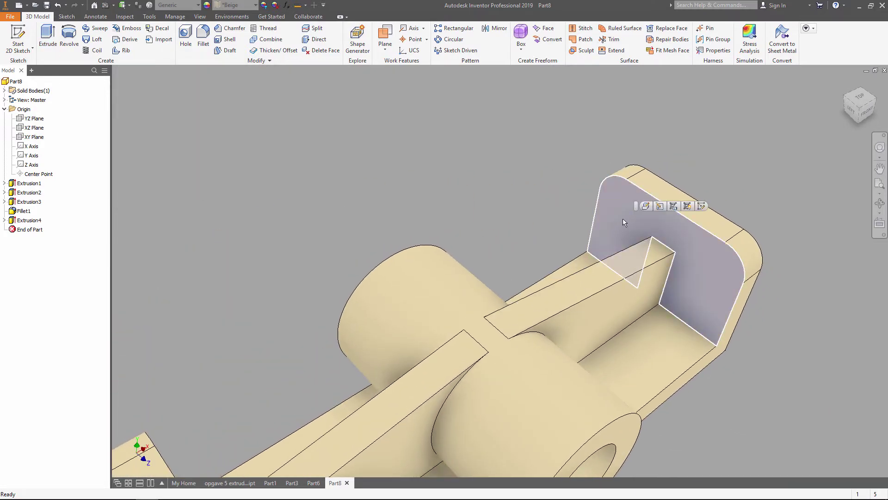
- Sketch on the second upright face, projecting the existing hole edges into it
{"action": "left_click", "coordinate": [18, 39]}
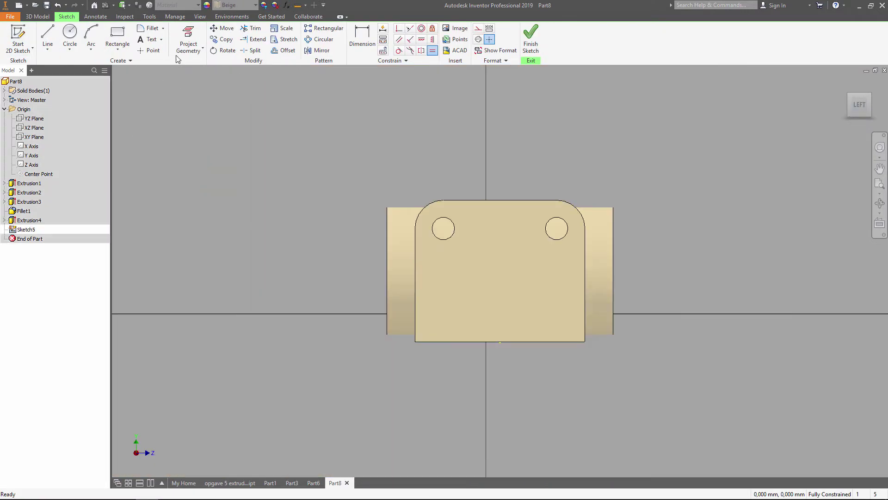
{"action": "left_click", "coordinate": [188, 39]}
{"action": "key", "text": "F6"}
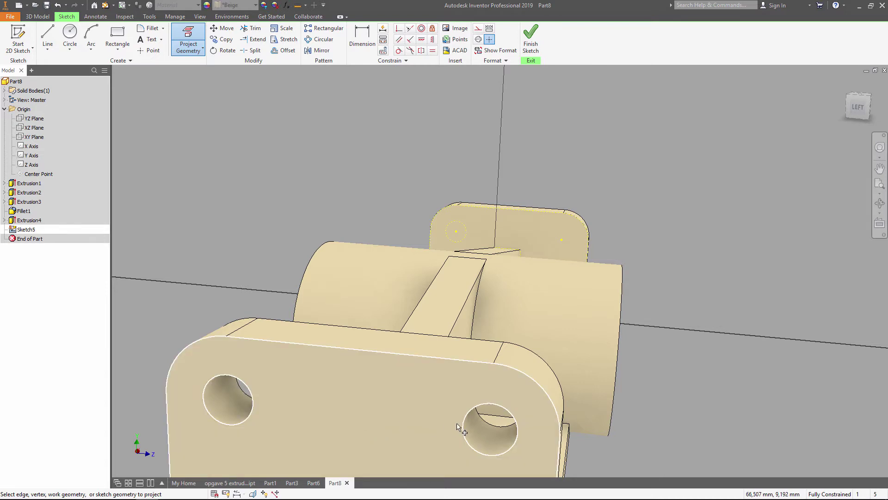
{"action": "mouse_move", "coordinate": [481, 408]}
{"action": "middle_mouse_down", "text": "shift"}
{"action": "mouse_move", "coordinate": [479, 438]}
{"action": "mouse_move", "coordinate": [502, 225]}
{"action": "middle_mouse_up", "text": "shift"}
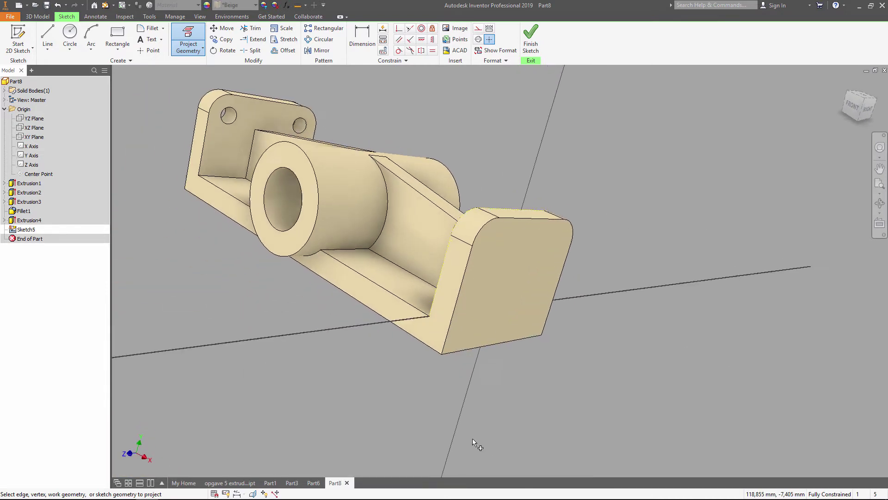
{"action": "left_click", "coordinate": [476, 219]}
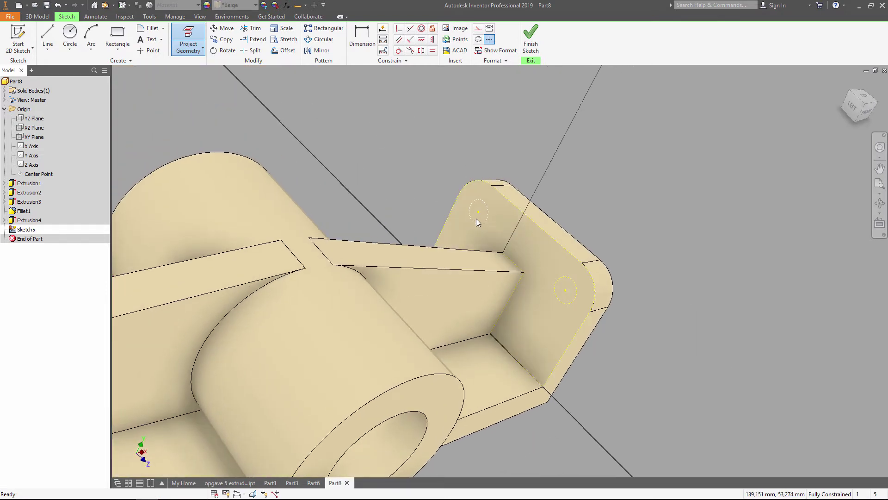
{"action": "key", "text": "Escape"}
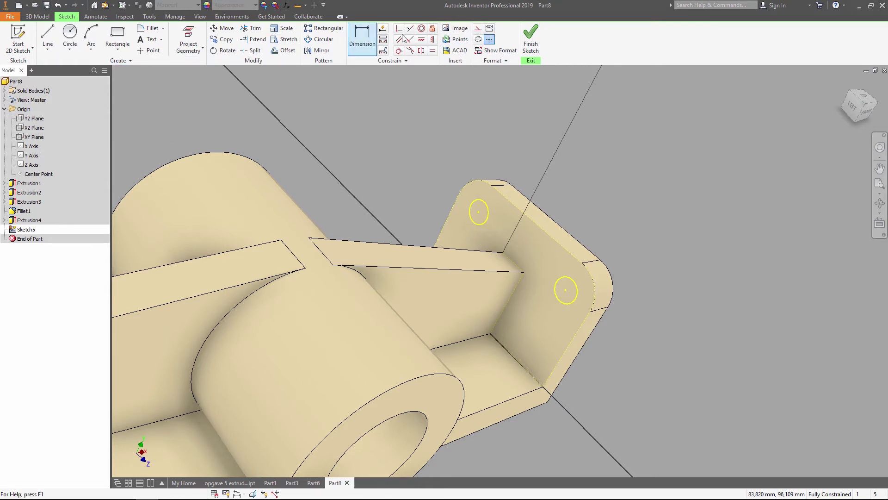
{"action": "left_click", "coordinate": [531, 37]}
- Cut both projected circles through the entire part with an Extents All extrusion
{"action": "key", "text": "e"}
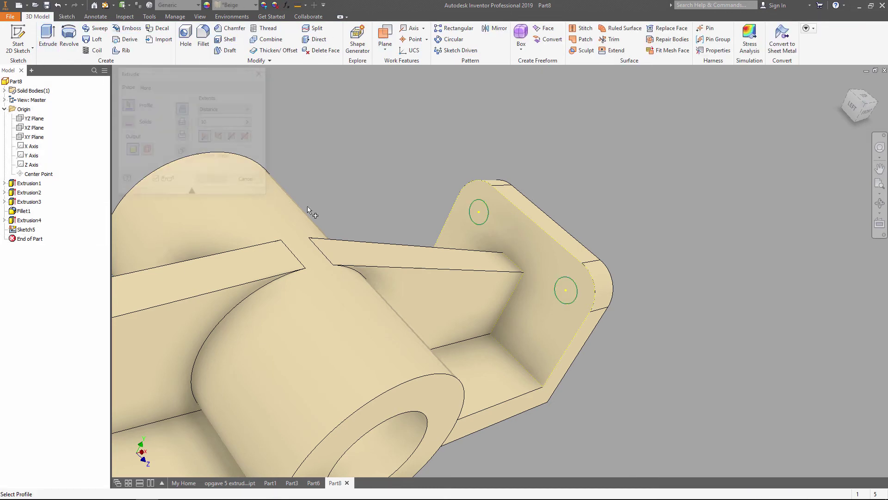
{"action": "left_click", "coordinate": [477, 218]}
{"action": "left_click", "coordinate": [556, 284]}
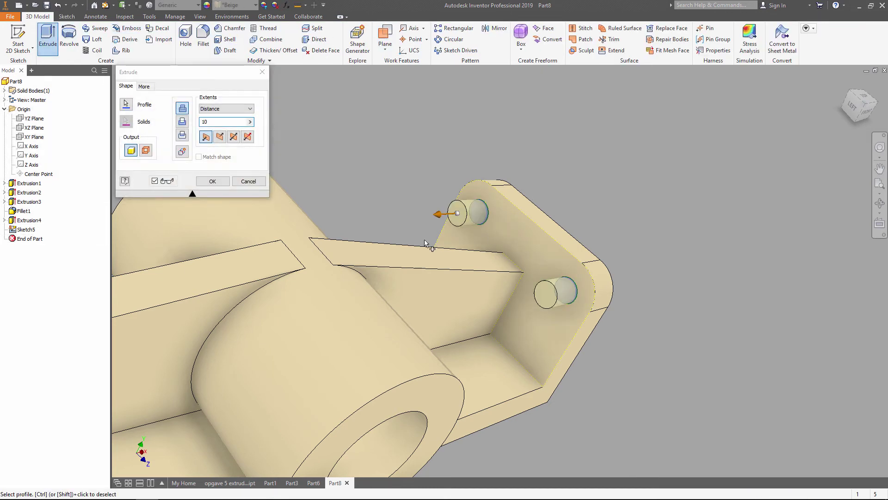
{"action": "left_click", "coordinate": [219, 137]}
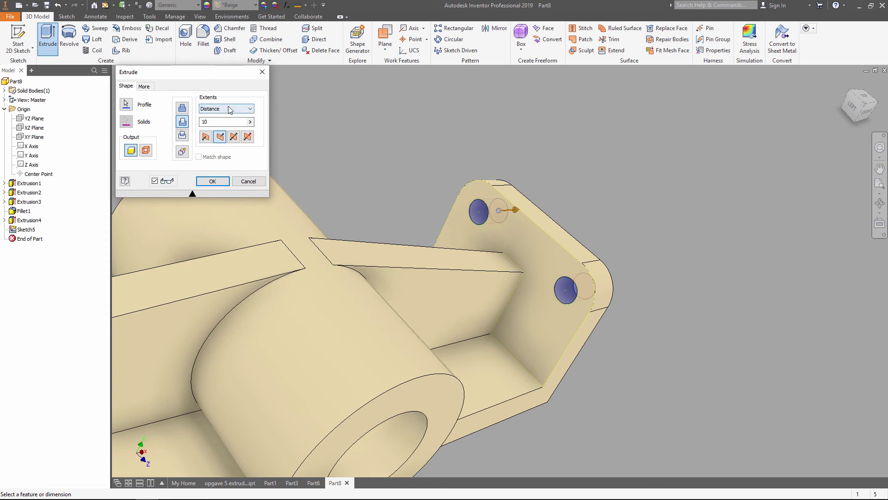
{"action": "left_click", "coordinate": [229, 109]}
{"action": "left_click", "coordinate": [226, 144]}
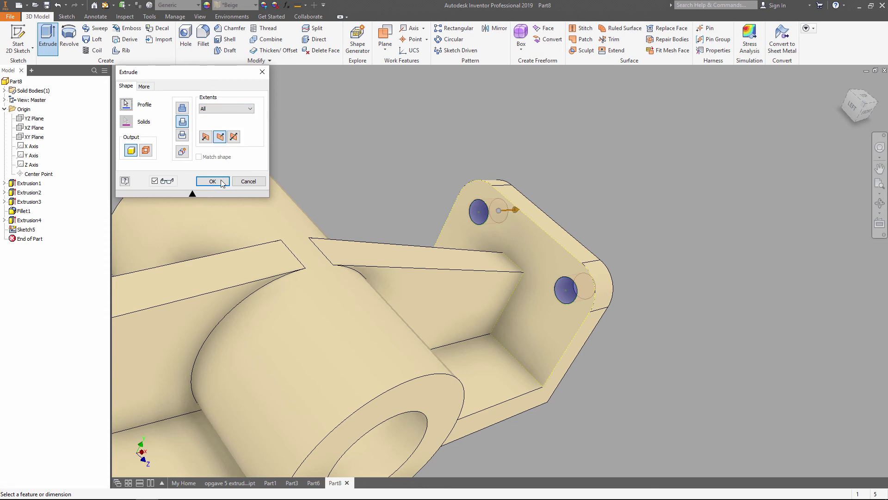
{"action": "left_click", "coordinate": [222, 181]}
{"action": "key", "text": "F6"}
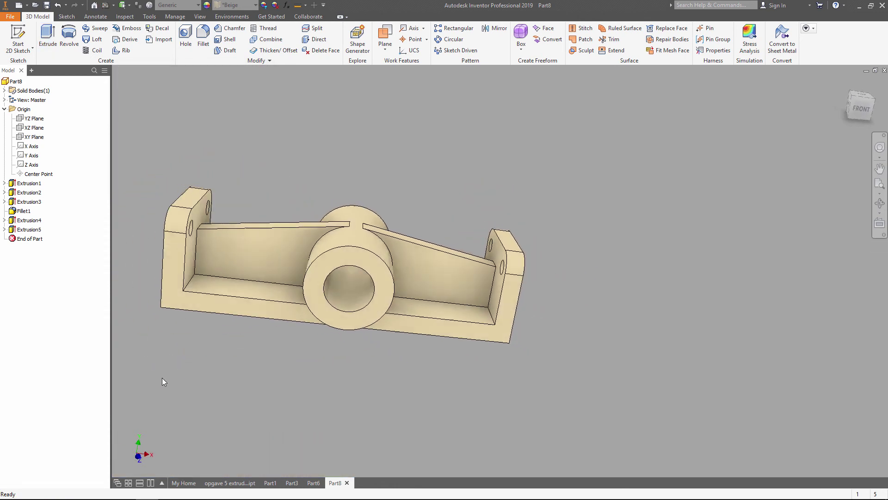